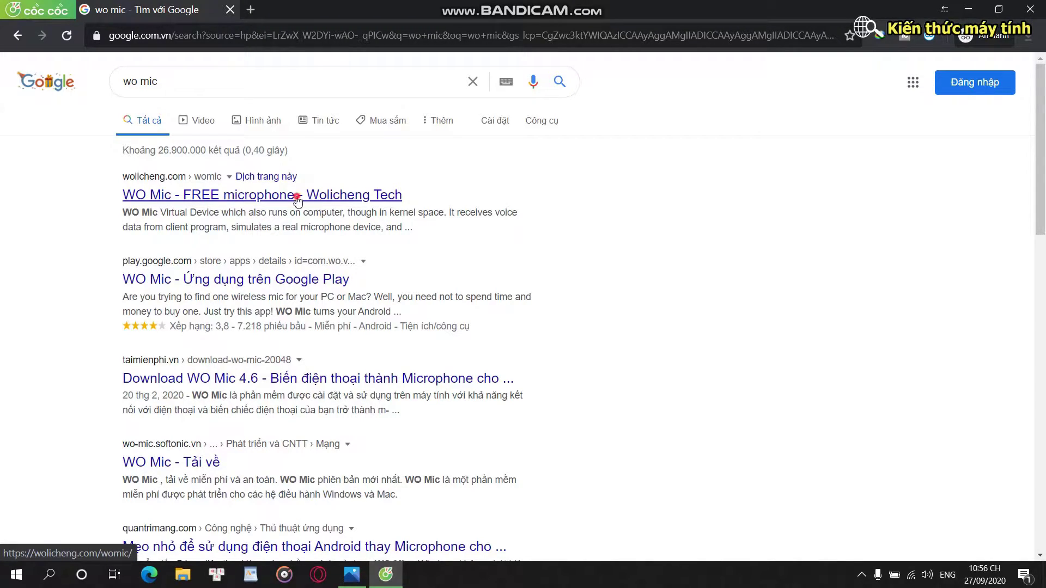
Open the Wolicheng WO Mic page from the search results and download the WO Mic client for Windows.
left_click(300, 197)
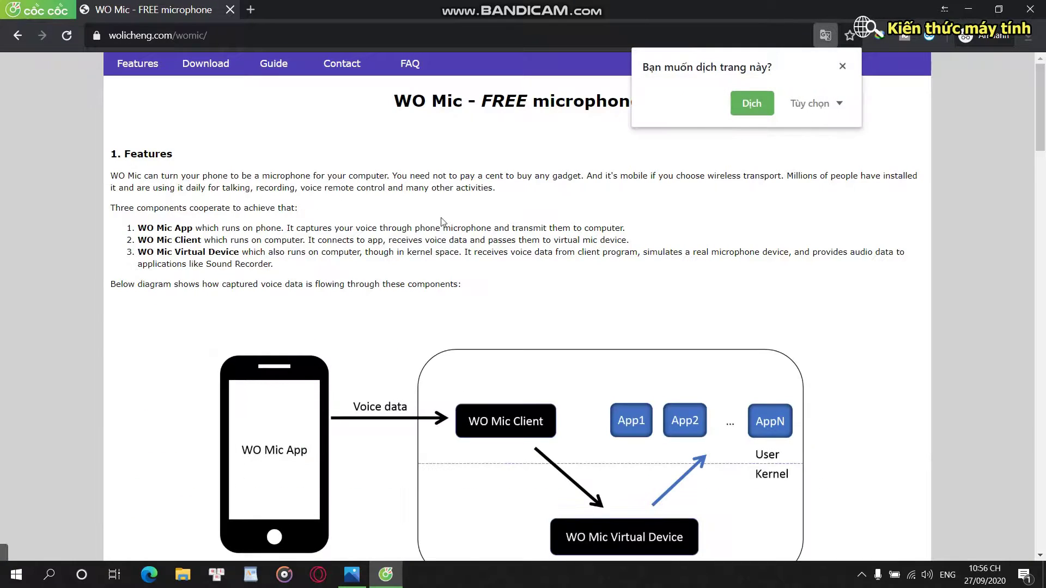
scroll(791, 290, "down", 5)
scroll(791, 290, "down", 9)
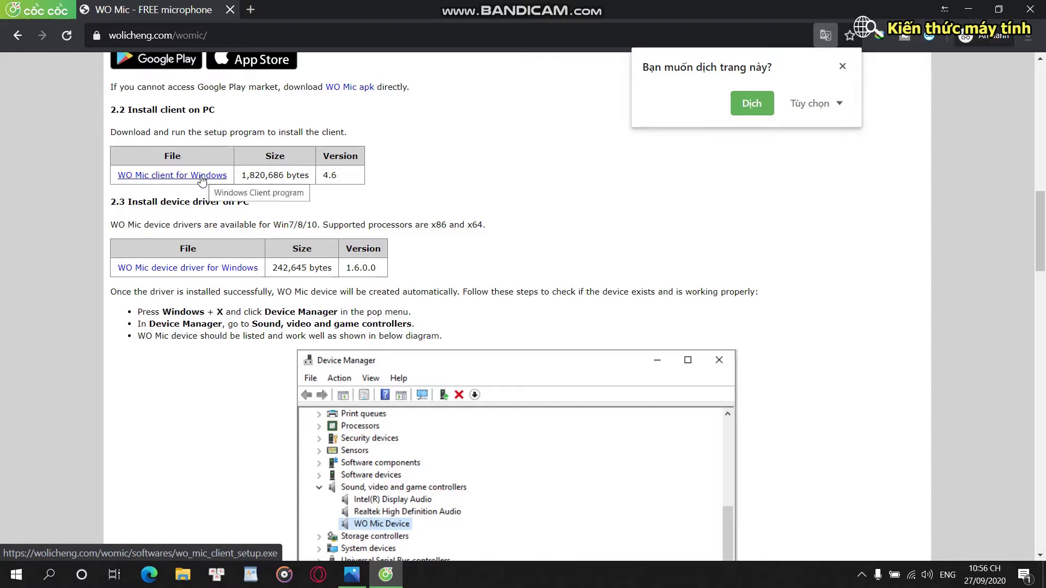
left_click(138, 175)
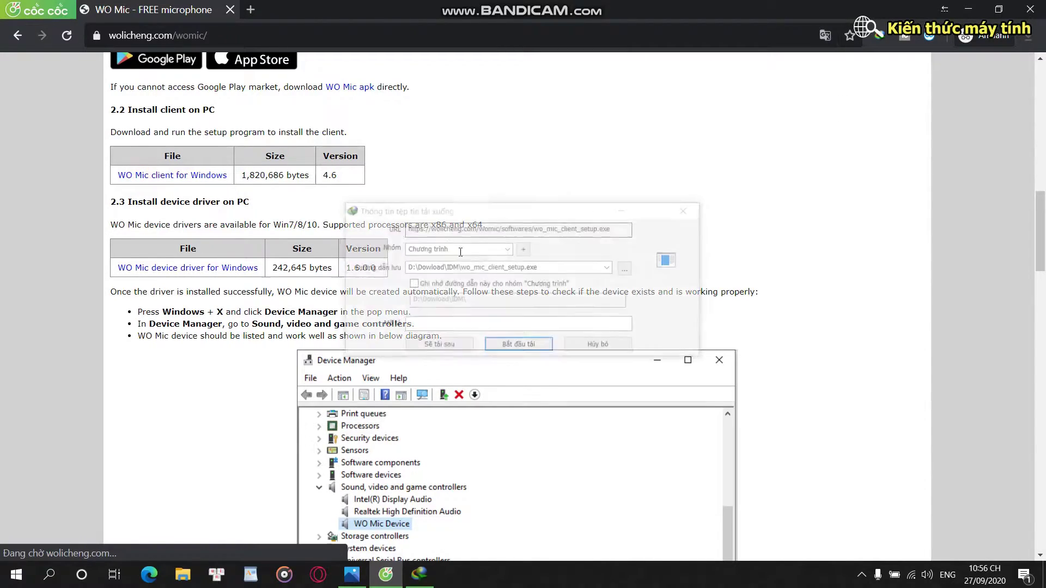
left_click(513, 345)
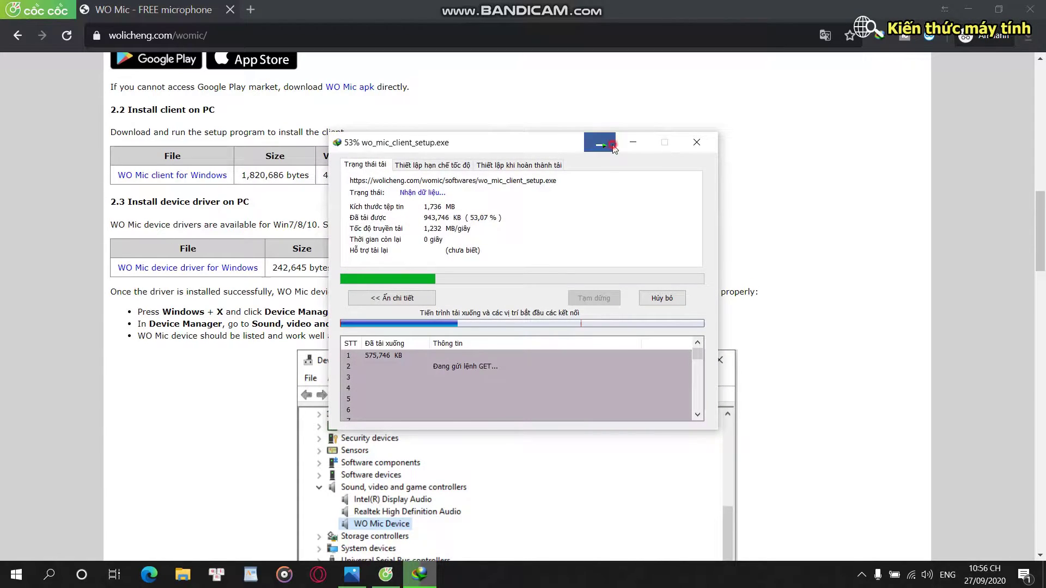
Download the WO Mic device driver for Windows and close the browser.
left_click(195, 275)
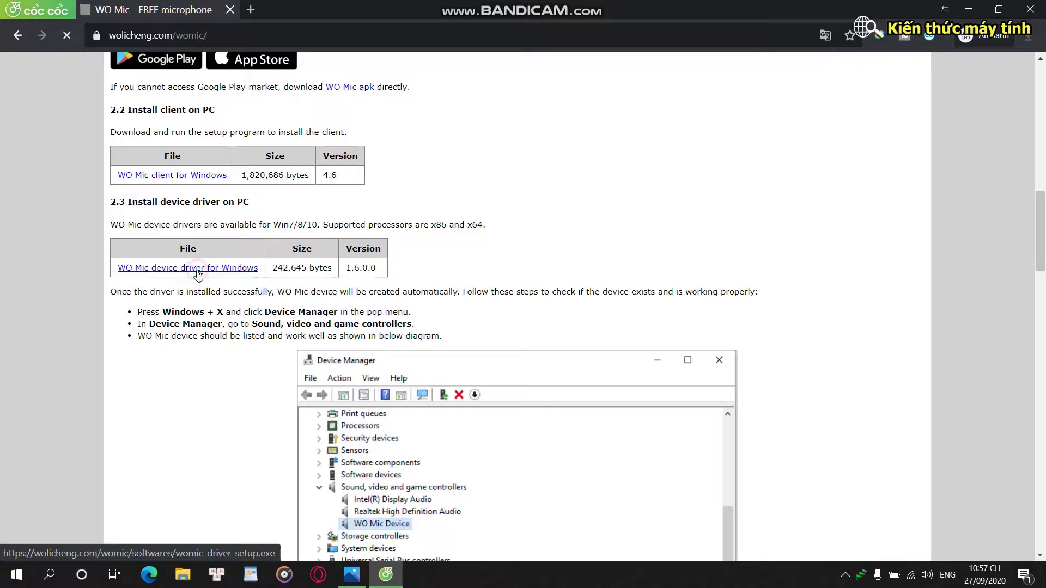
left_click(512, 346)
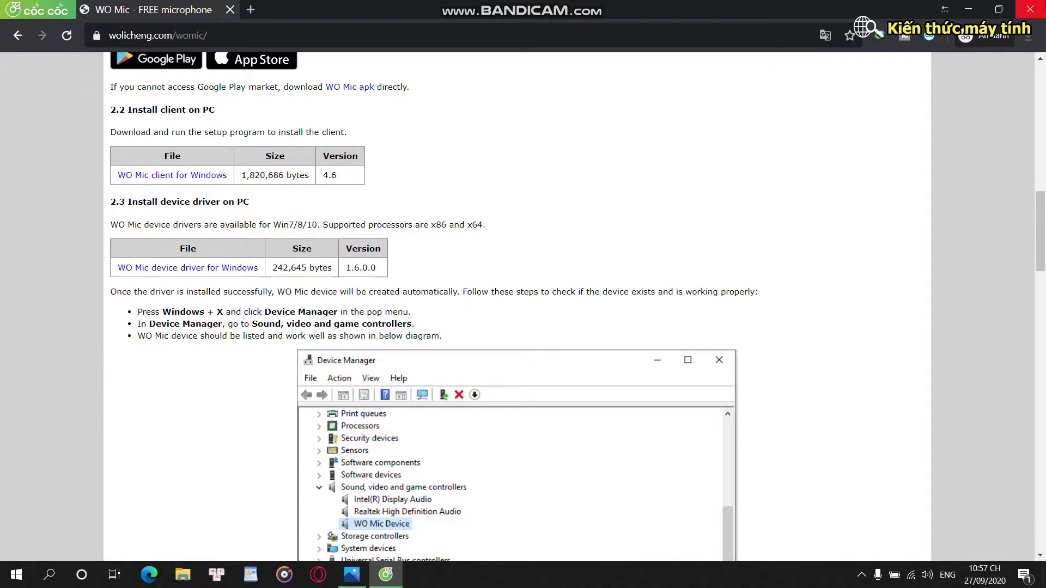
left_click(1029, 10)
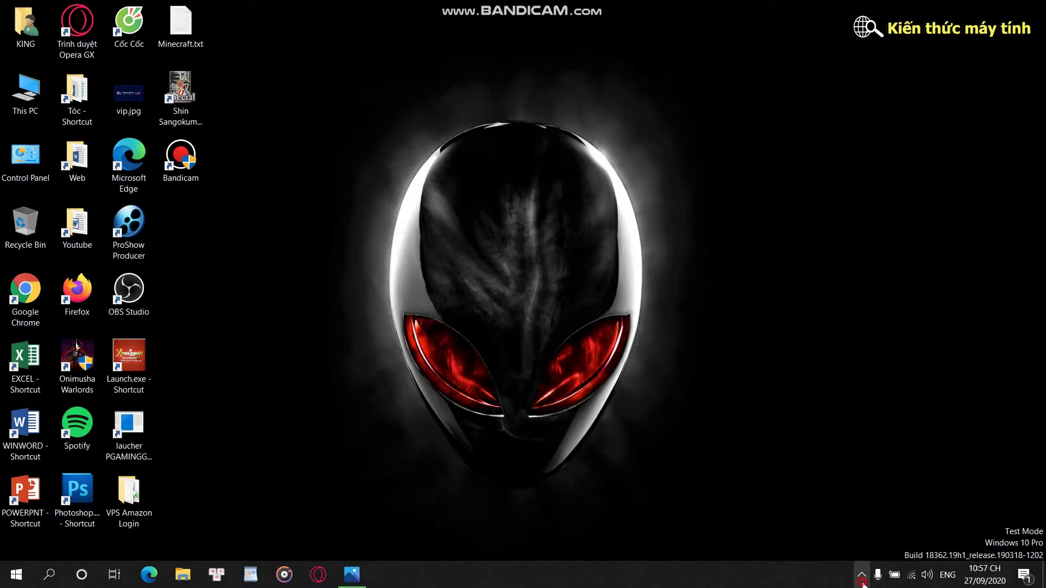
Switch to Internet Download Manager, dismiss its usage tip and open the folder containing womic_driver_setup.exe.
left_click(861, 579)
left_click(889, 520)
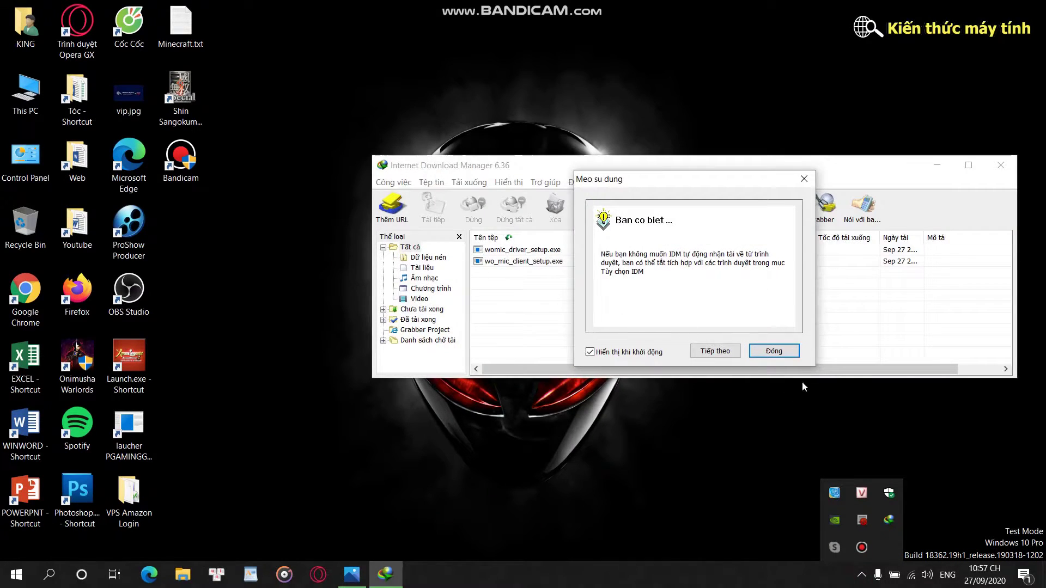
left_click(774, 351)
right_click(554, 250)
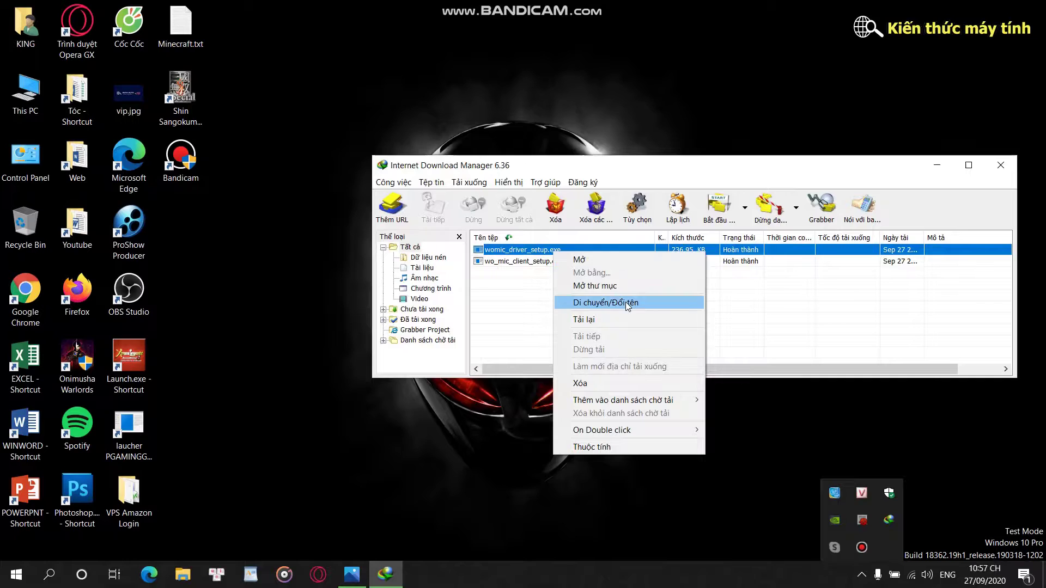
left_click(607, 285)
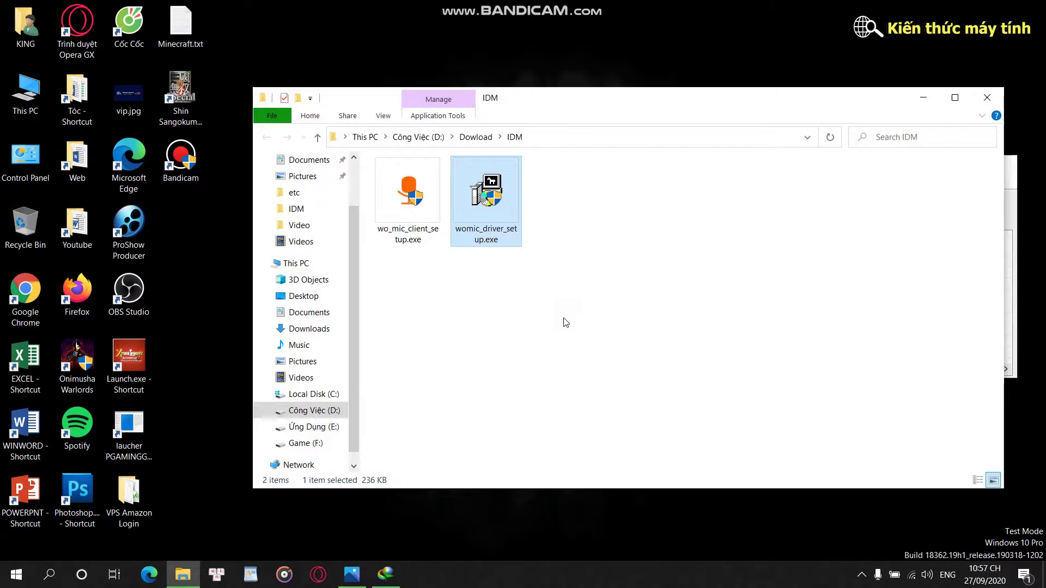
left_click(565, 323)
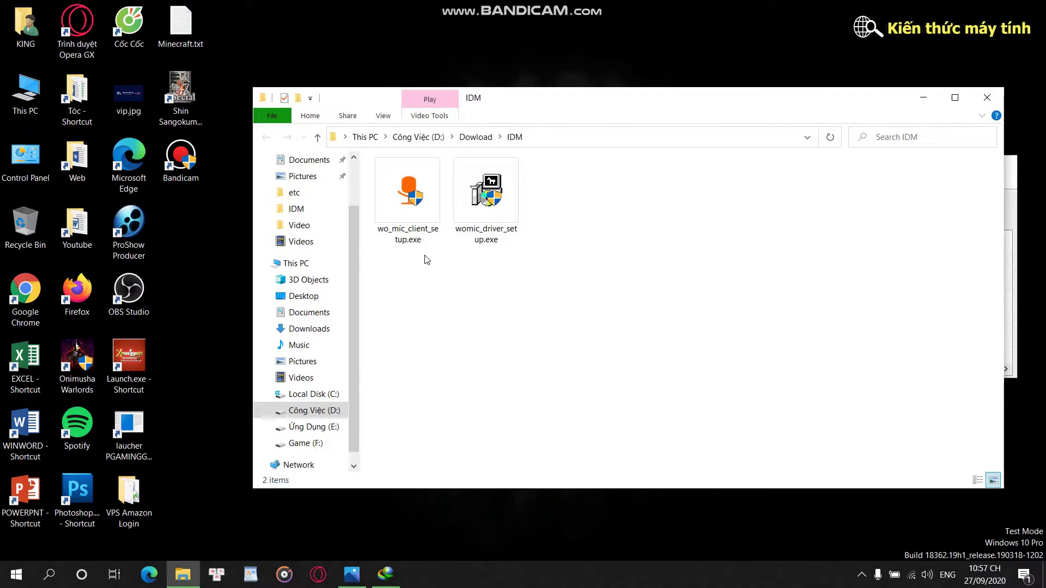
Run wo_mic_client_setup.exe and proceed to the install location with WO Mic Client and Desktop shortcut as components.
double_click(409, 223)
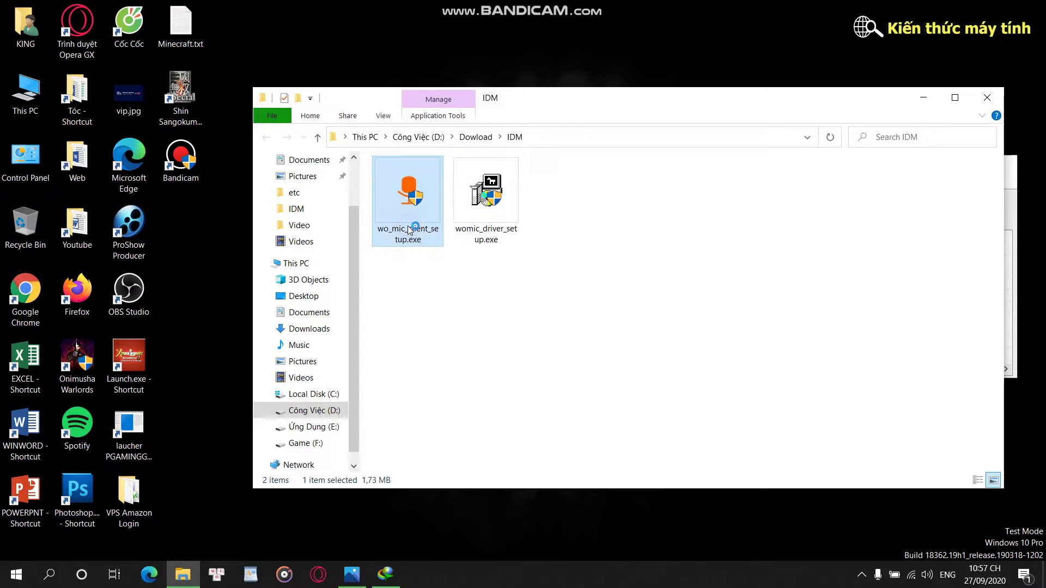
left_click(610, 294)
left_click(602, 307)
left_click(546, 315)
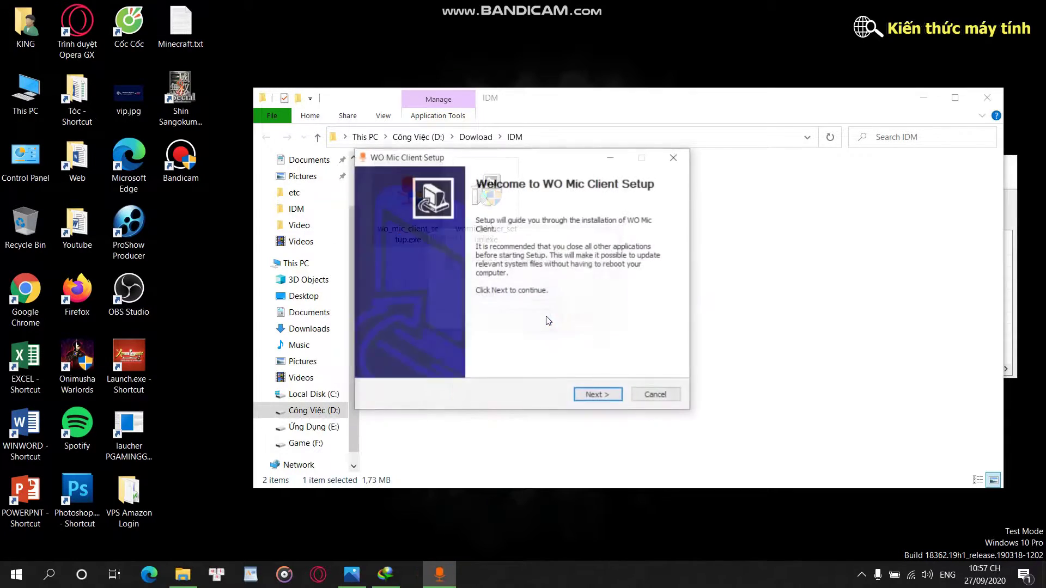
left_click(599, 396)
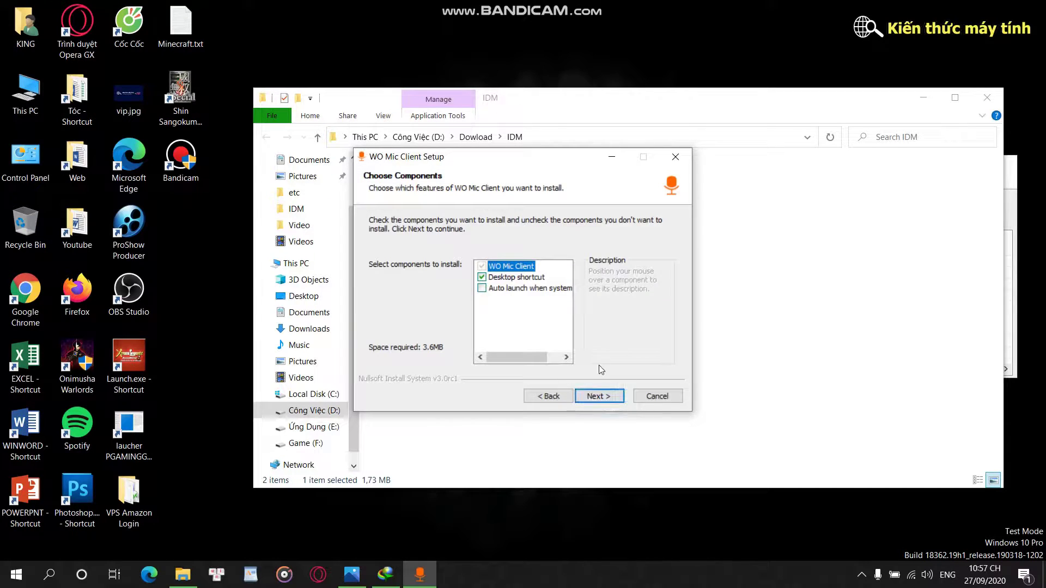
left_click(599, 396)
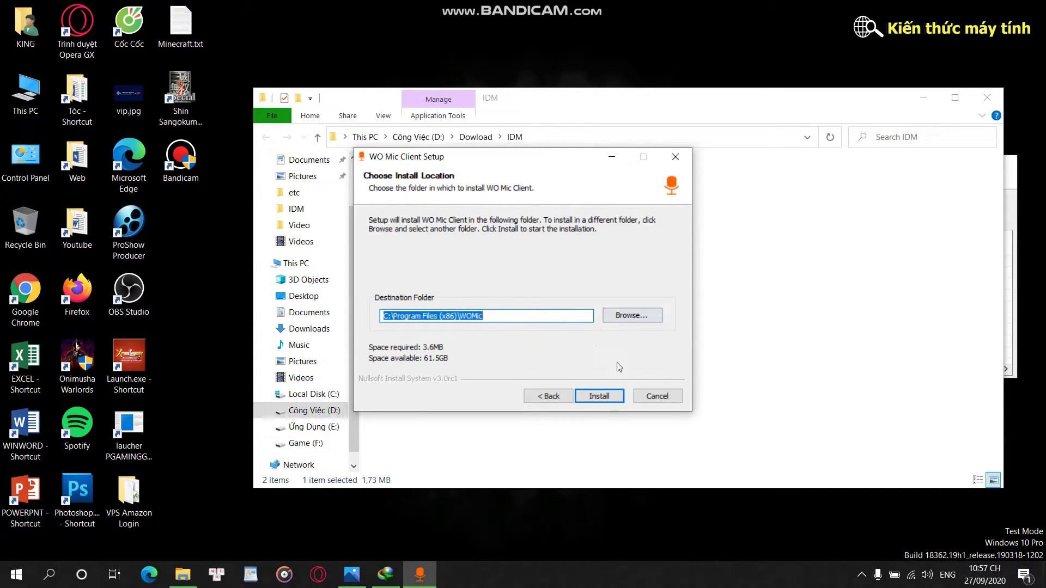
Set the client's destination folder to E:\WOMic, install it and finish the setup.
left_click(633, 316)
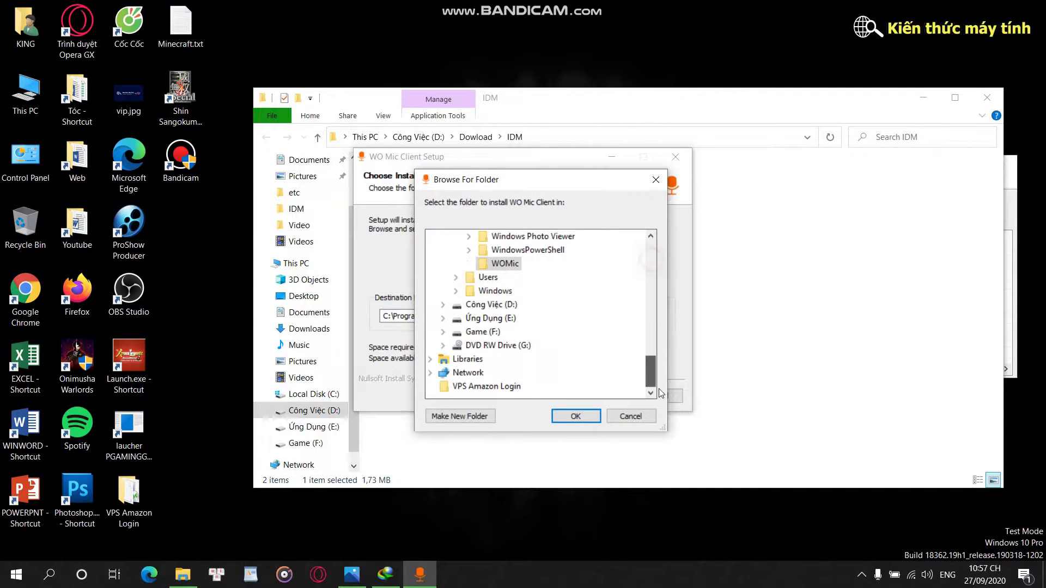
double_click(500, 317)
left_click(575, 416)
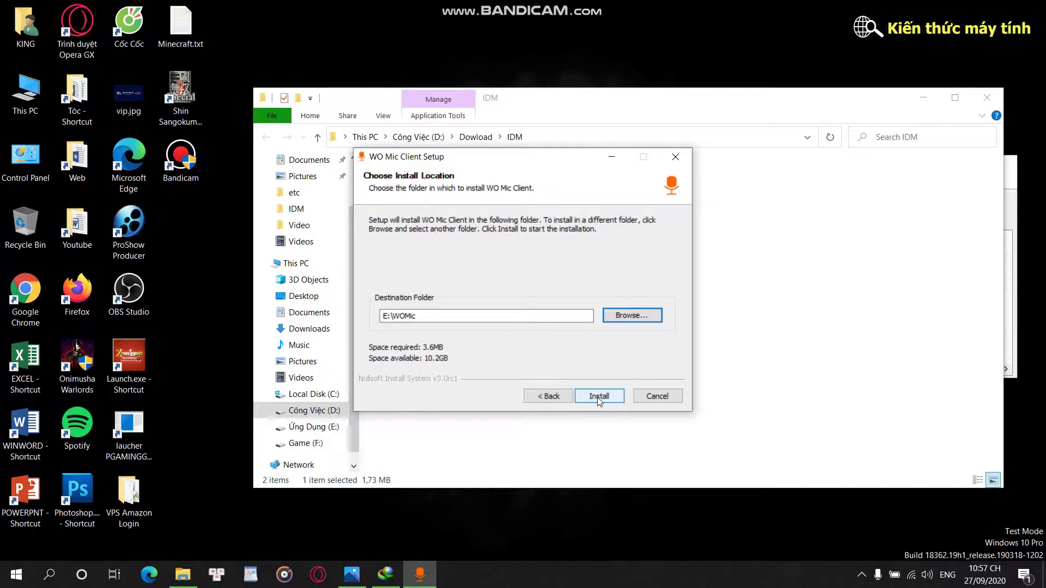
left_click(598, 398)
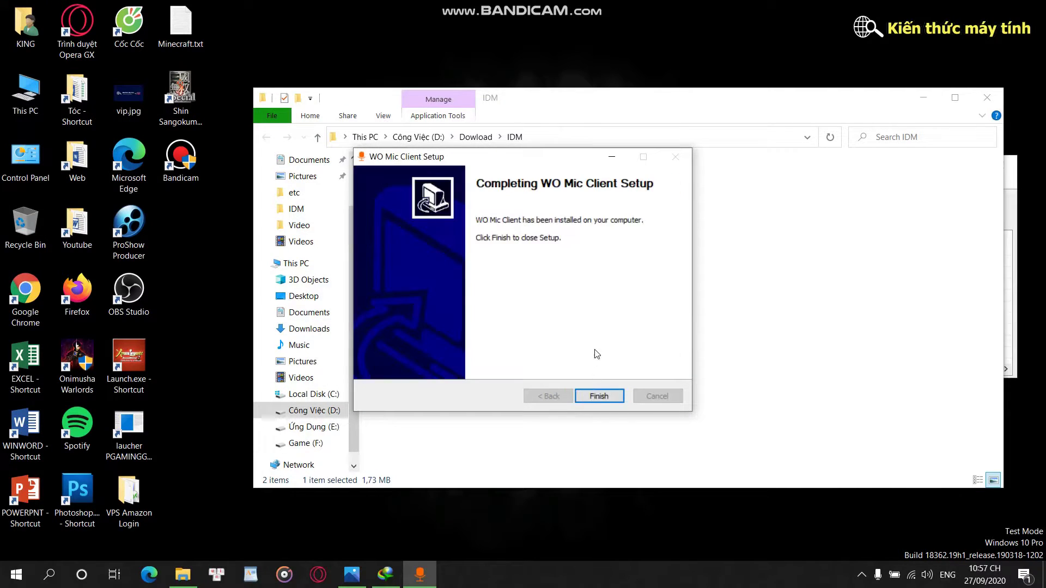
left_click(597, 397)
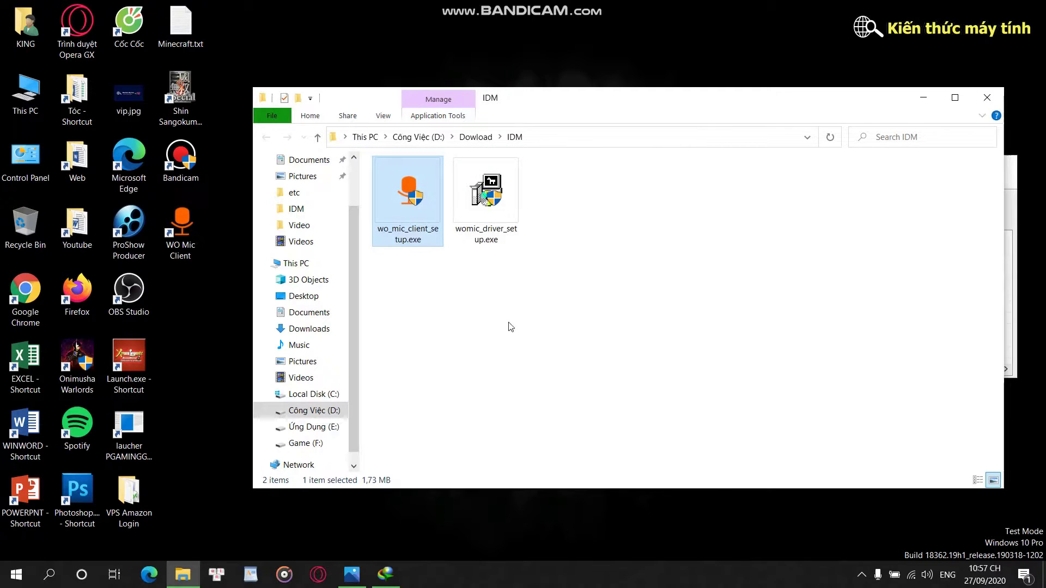
Install the Windows 10 x64 driver with womic_driver_setup.exe, and close the setup, folder and download manager windows.
double_click(486, 199)
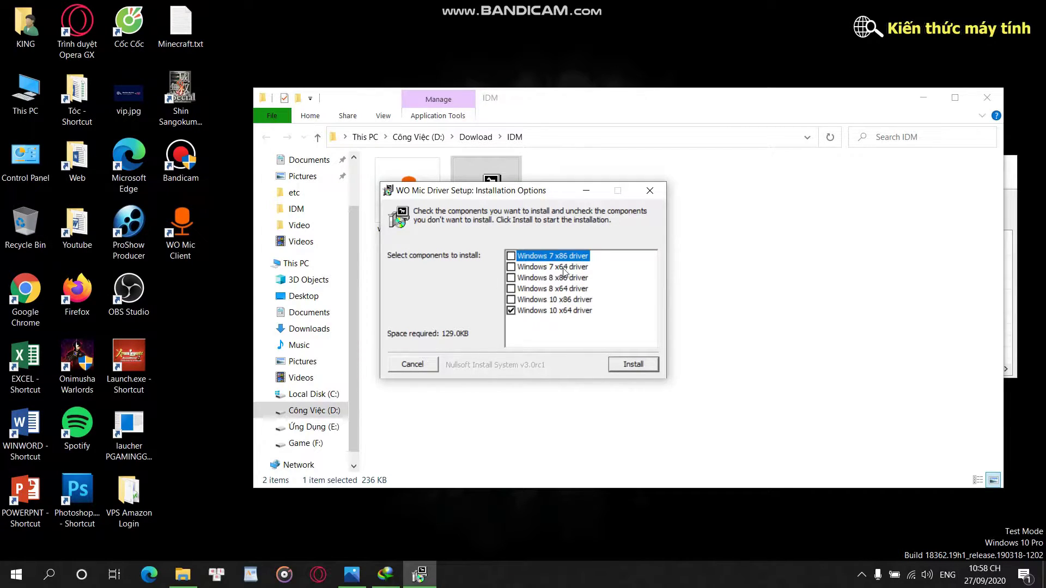
left_click(631, 365)
left_click(547, 326)
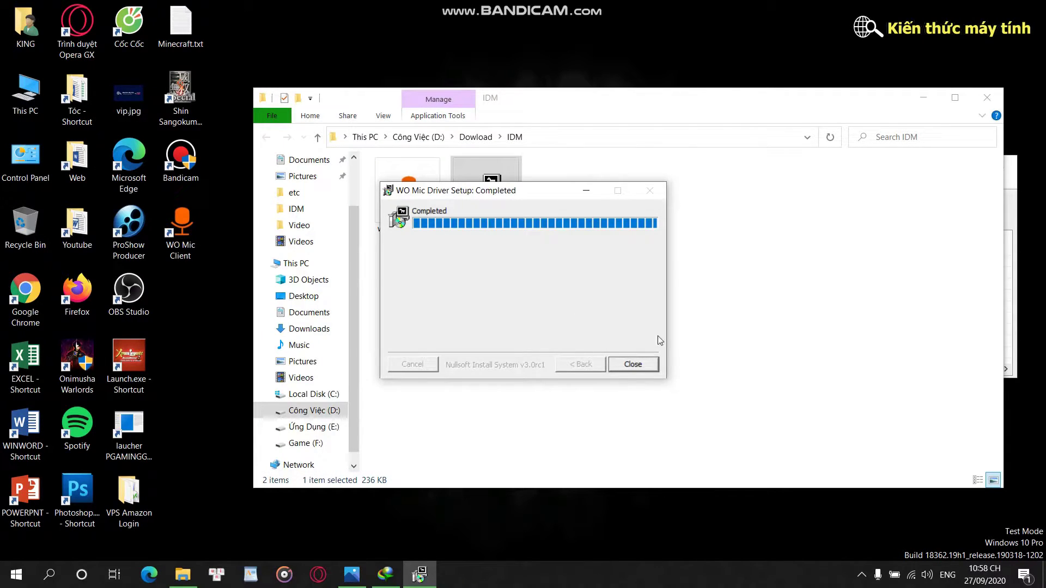
left_click(626, 367)
left_click(987, 98)
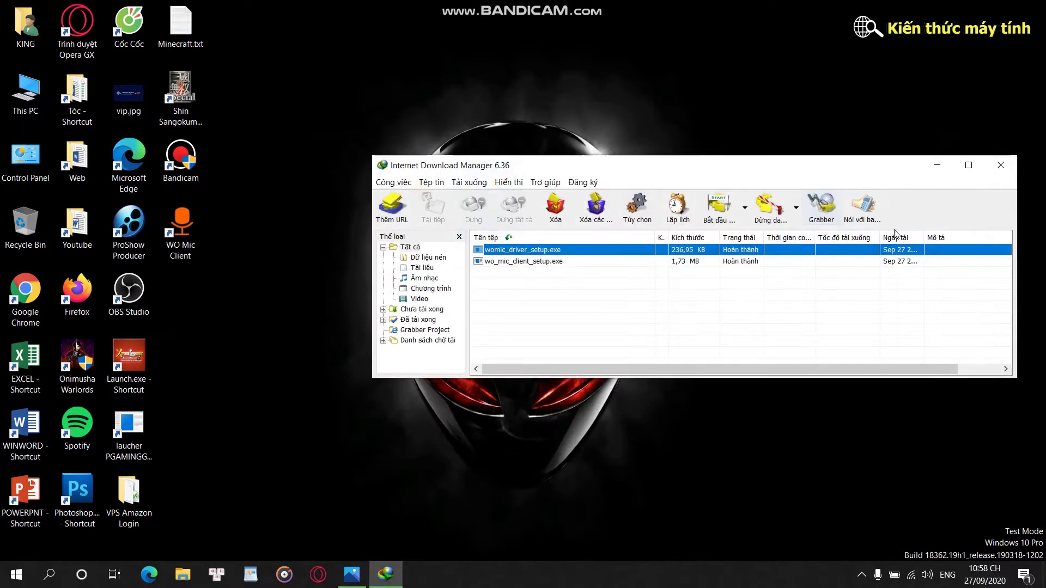
left_click(1000, 165)
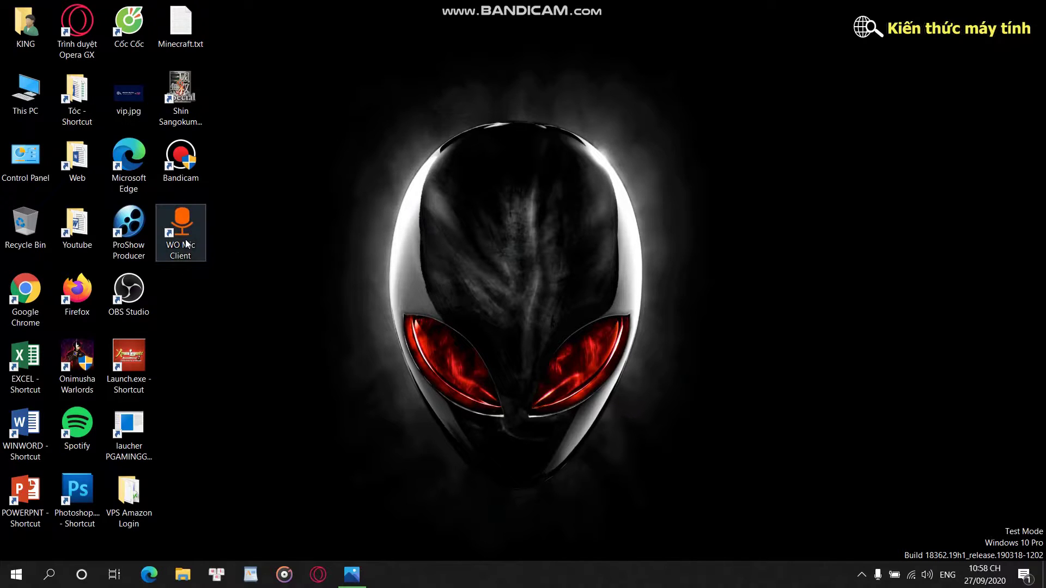
Launch WO Mic Client from the desktop and dismiss the Internet Download Manager registration form.
double_click(188, 254)
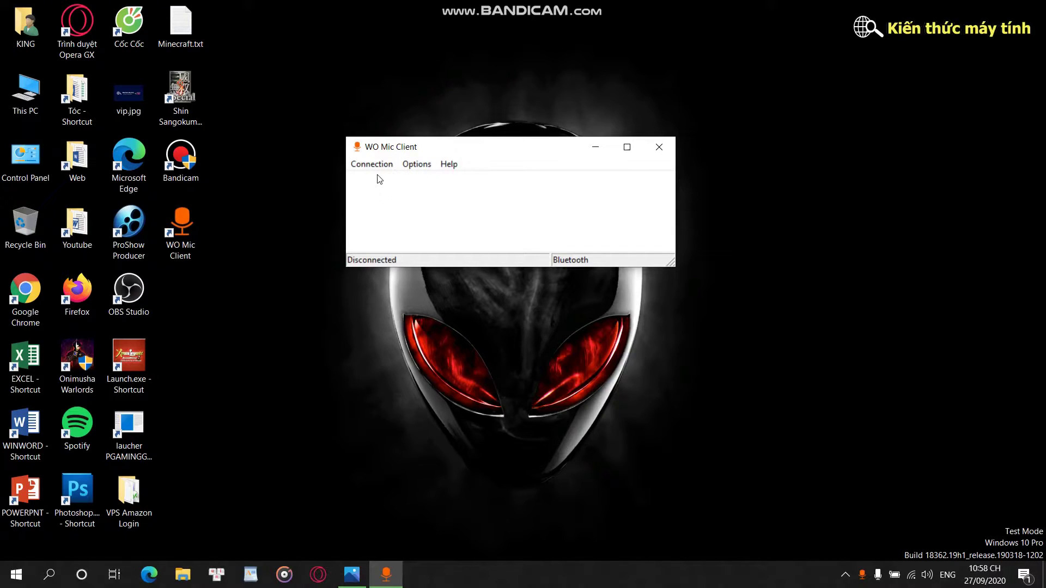
left_click(418, 165)
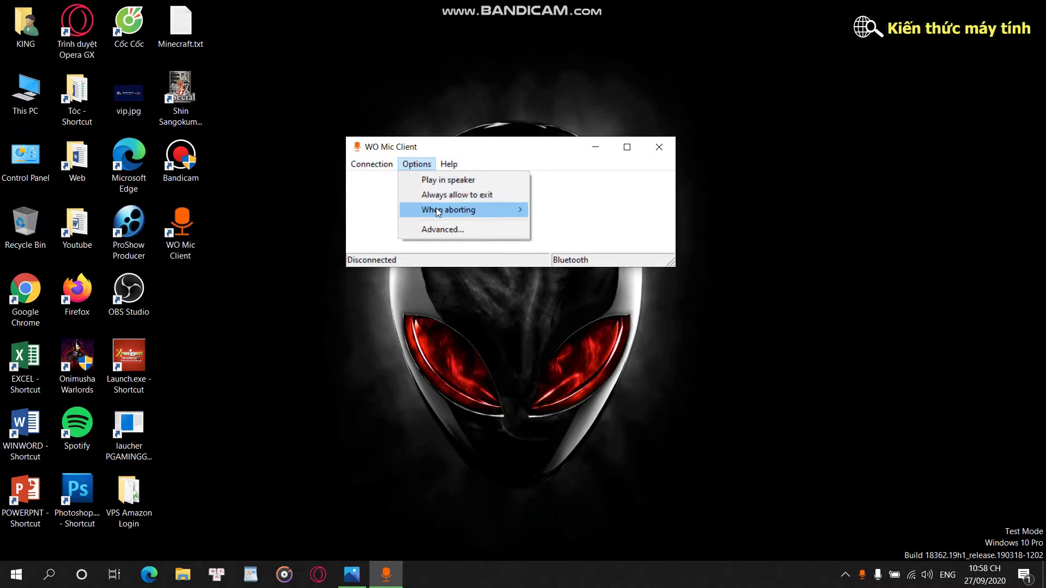
left_click(659, 225)
left_click(417, 164)
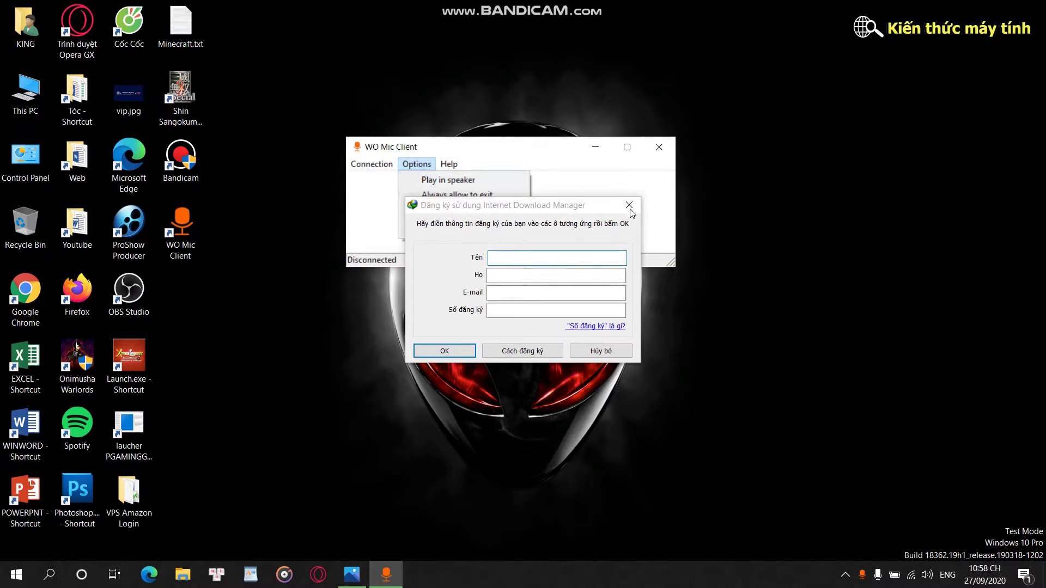
left_click(629, 206)
Enable the Play in speaker option and turn it off again.
left_click(417, 164)
left_click(451, 185)
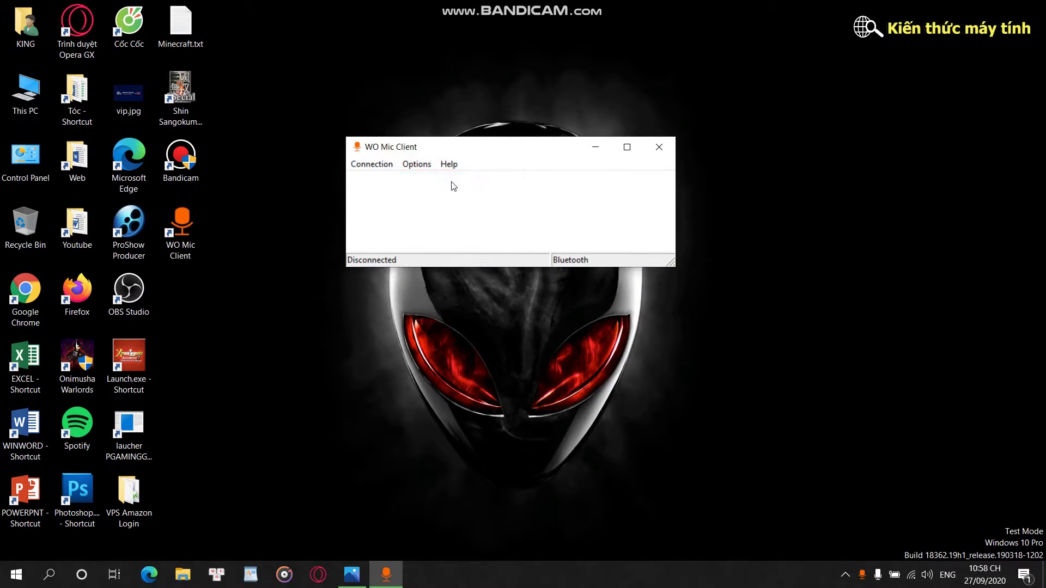
left_click(417, 165)
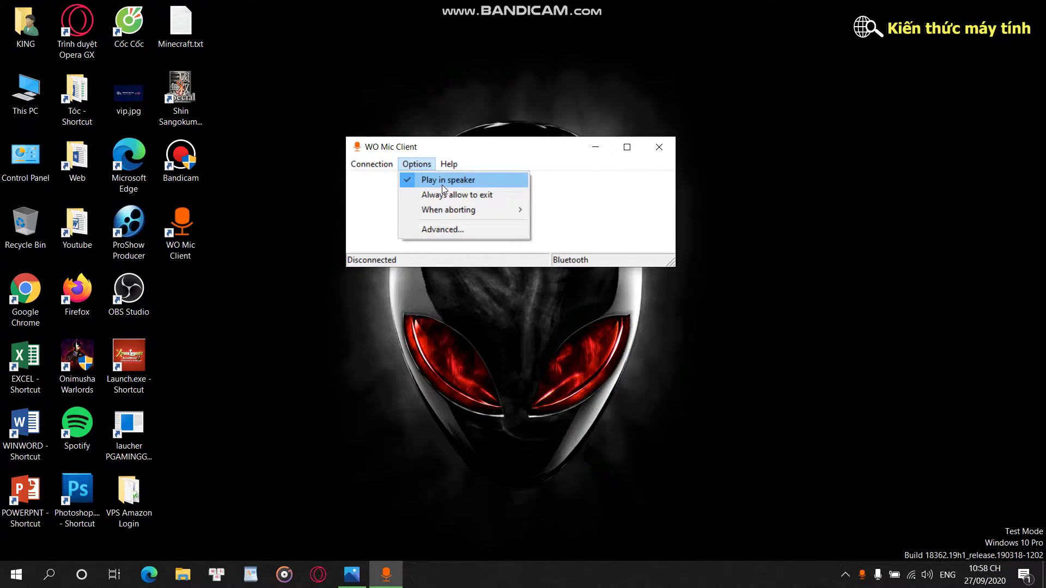
left_click(440, 183)
Check the network ports and buffer size in the advanced options, and close them without changes.
left_click(427, 166)
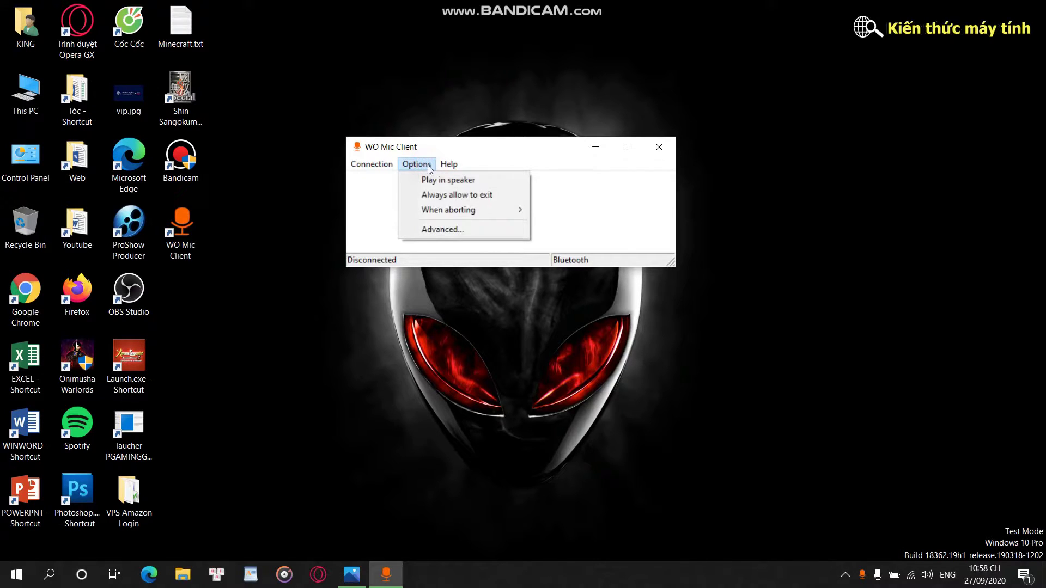
left_click(451, 231)
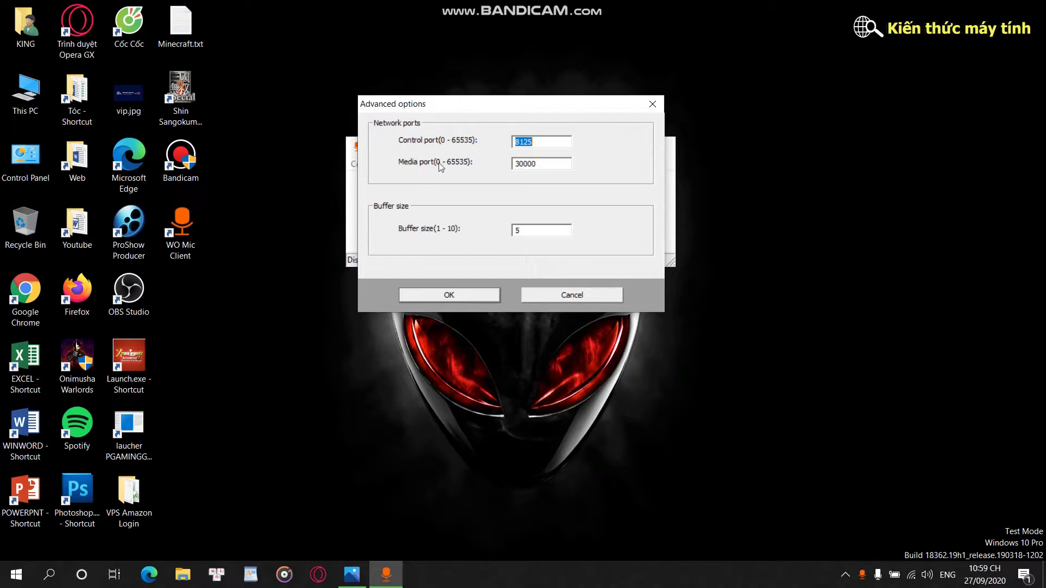
left_click(652, 103)
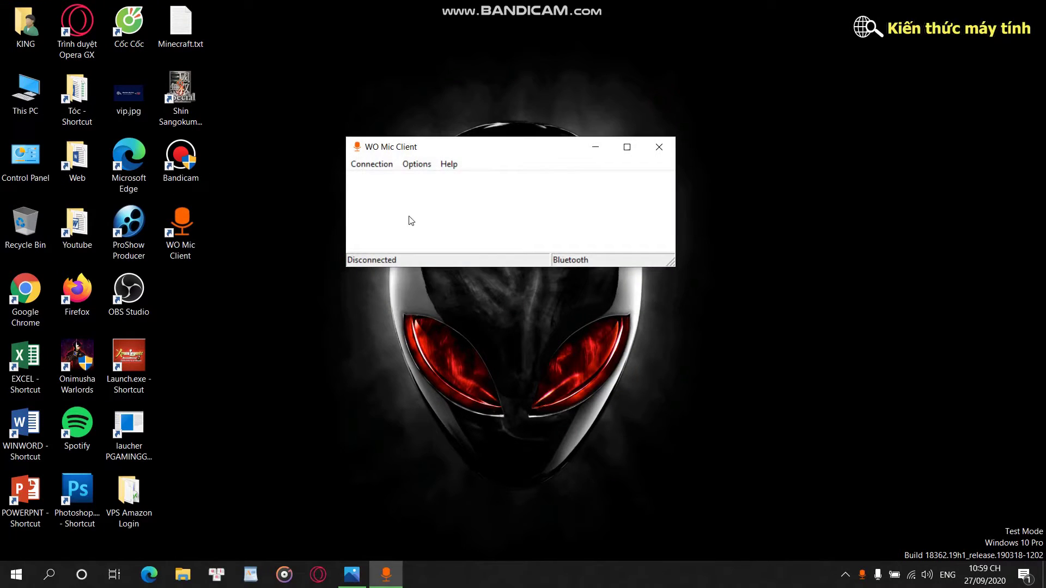
Open the connection setup and review the instructions for the Bluetooth, USB, Wi-Fi and Wi-Fi Direct transport types.
left_click(374, 165)
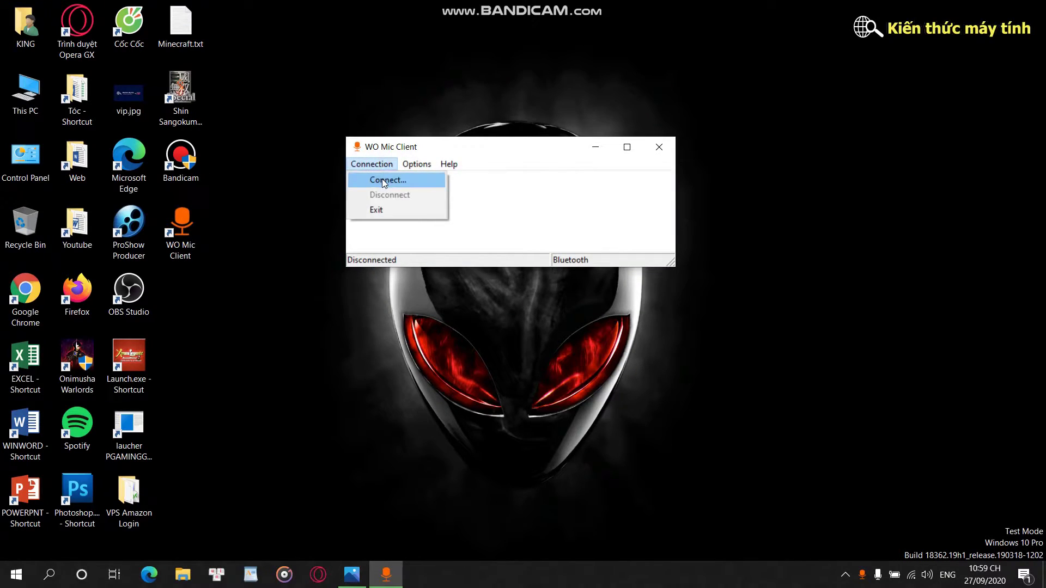
left_click(382, 179)
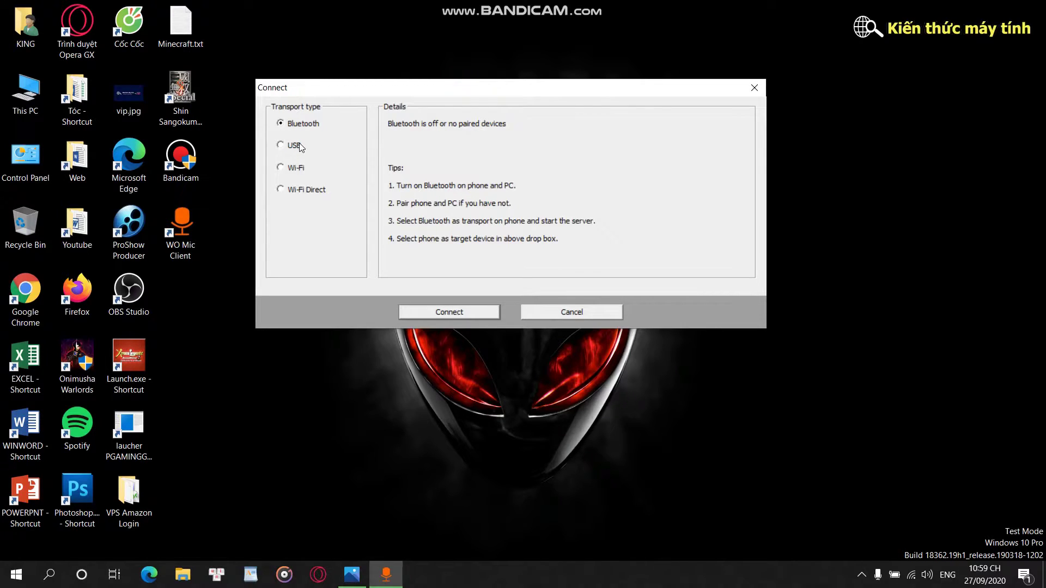
left_click(291, 172)
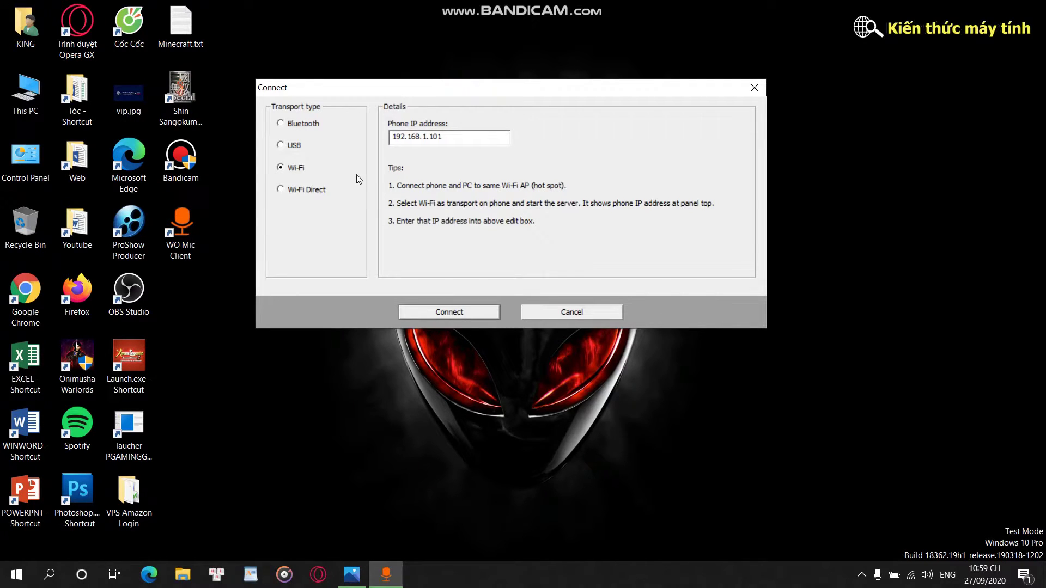
left_click(283, 190)
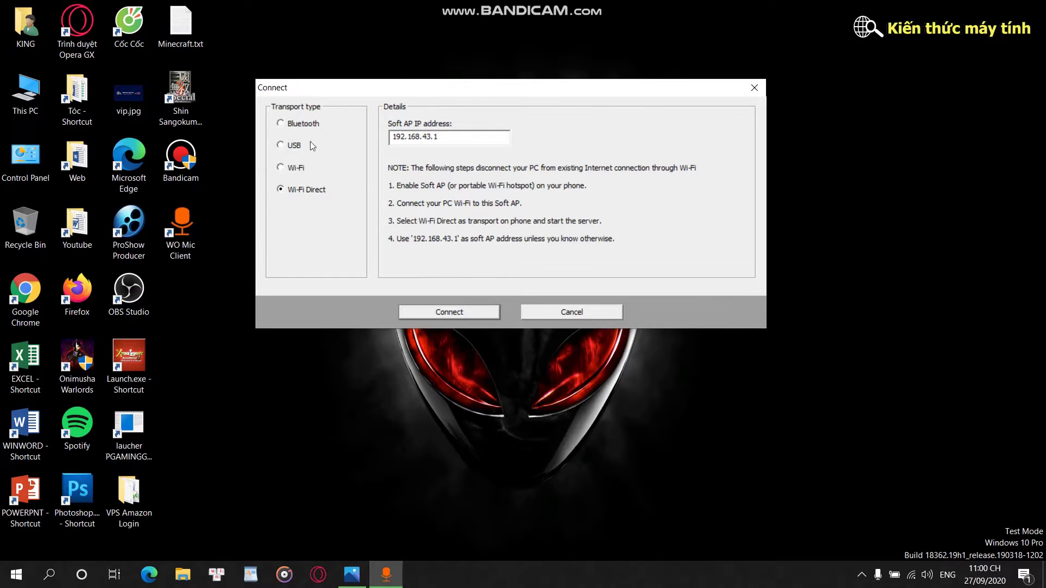
left_click(285, 145)
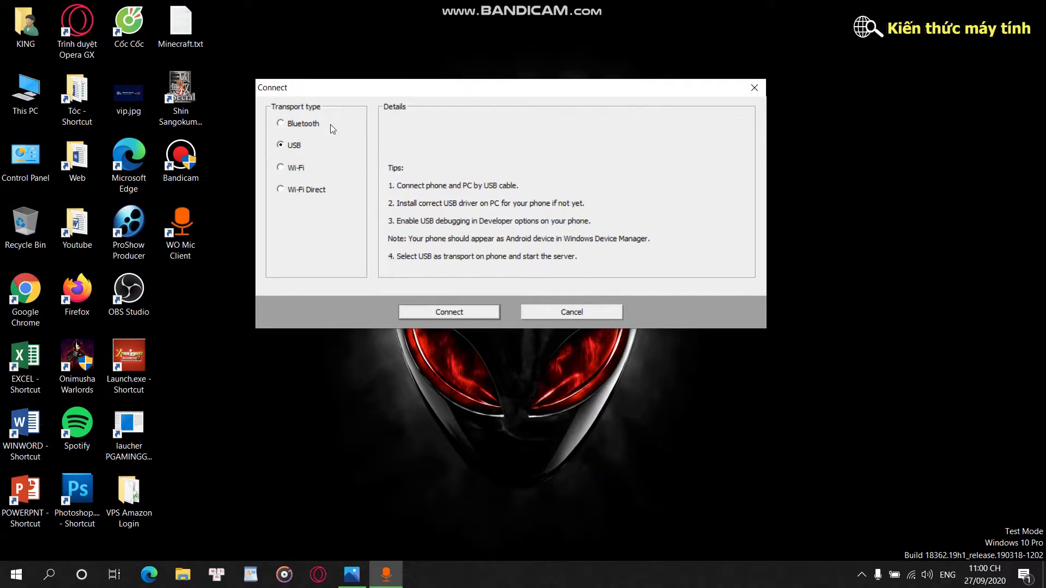
left_click(304, 124)
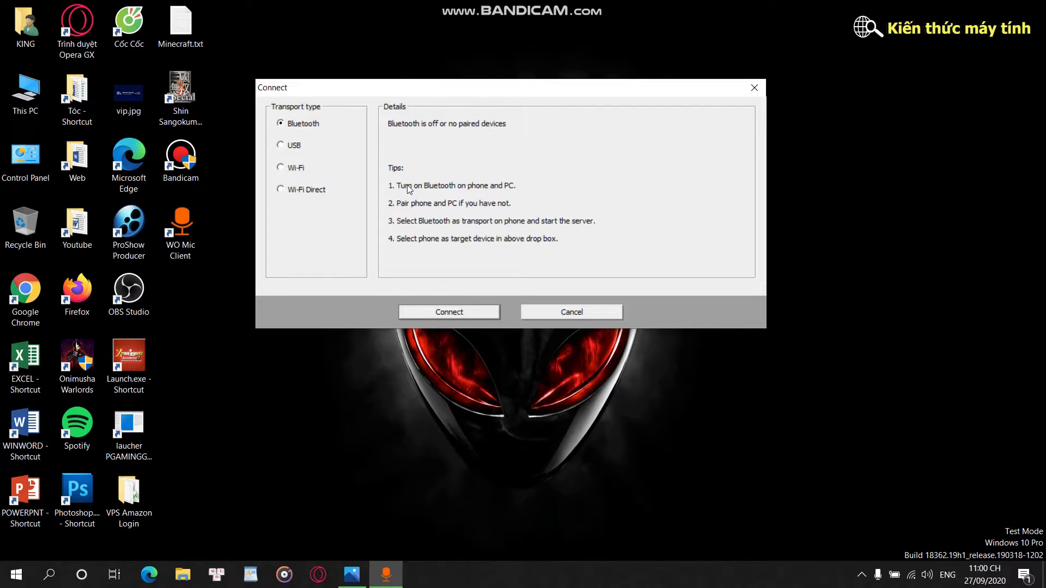
left_click(283, 169)
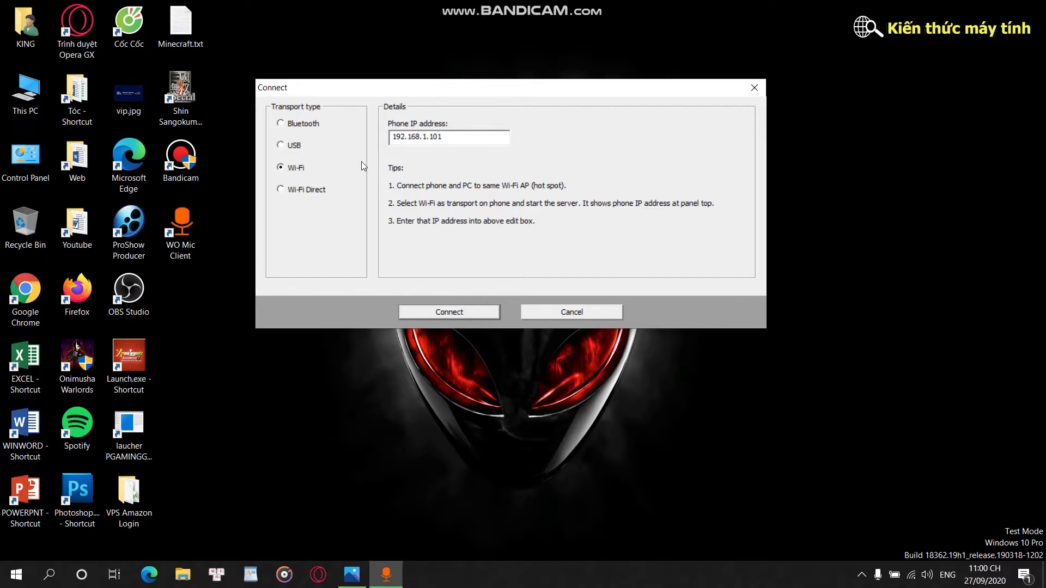
left_click(293, 146)
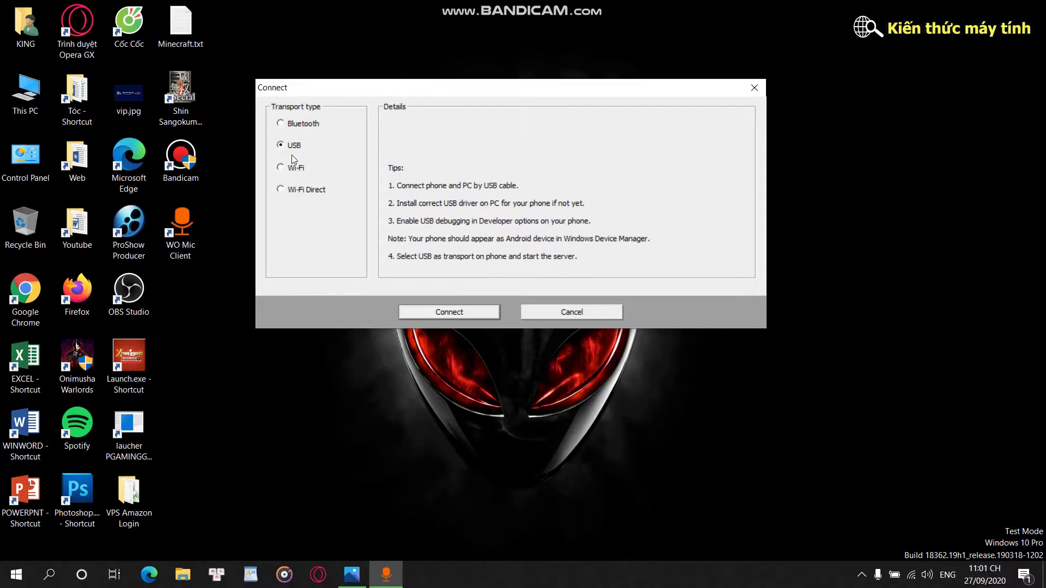
left_click(303, 129)
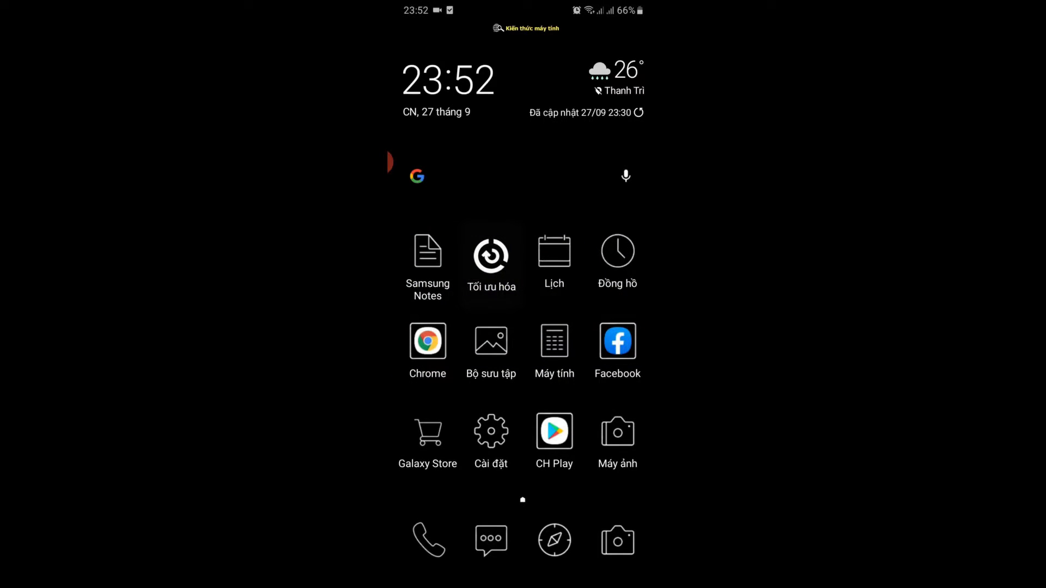
Switch to the phone's CH Play store, search for "wo mic" and open the WO Mic app page.
left_click(554, 431)
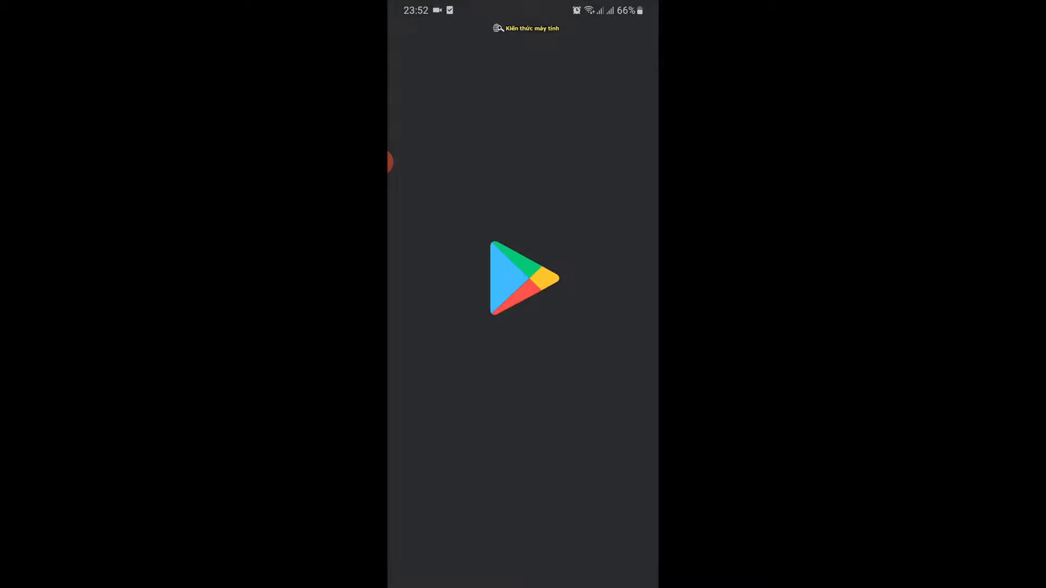
left_click(523, 38)
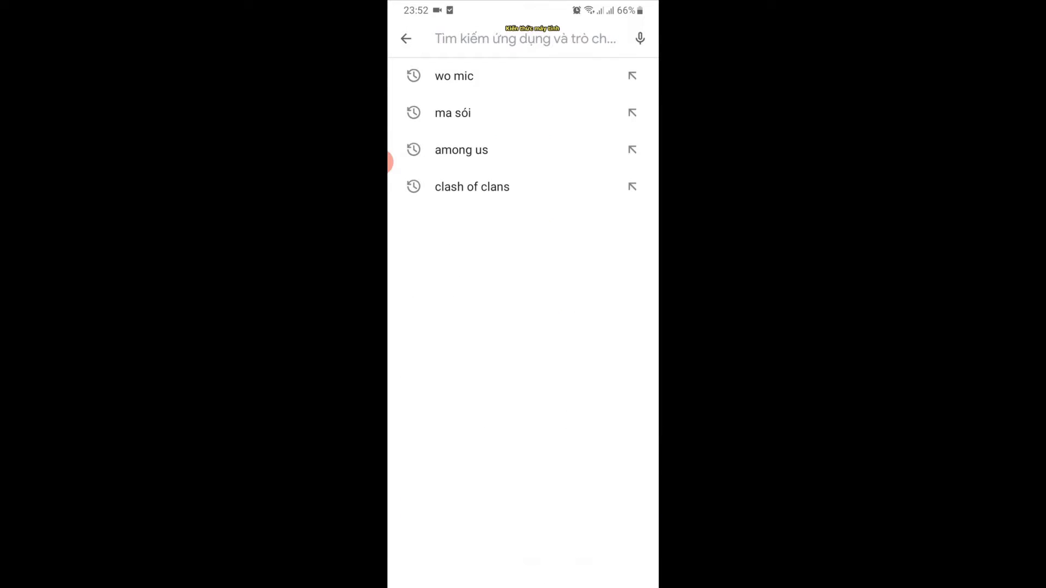
type("w")
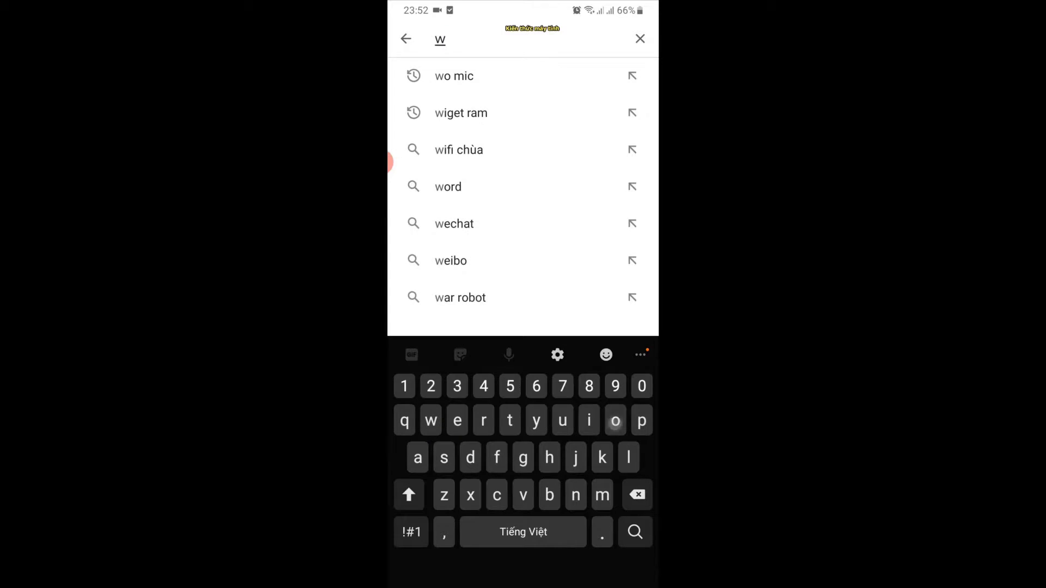
type("o mic")
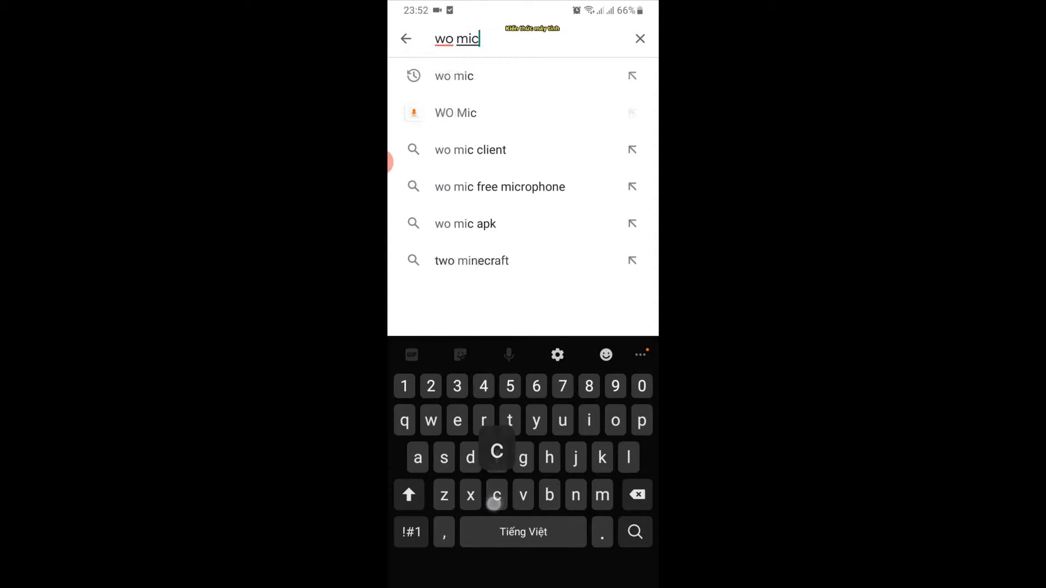
left_click(456, 76)
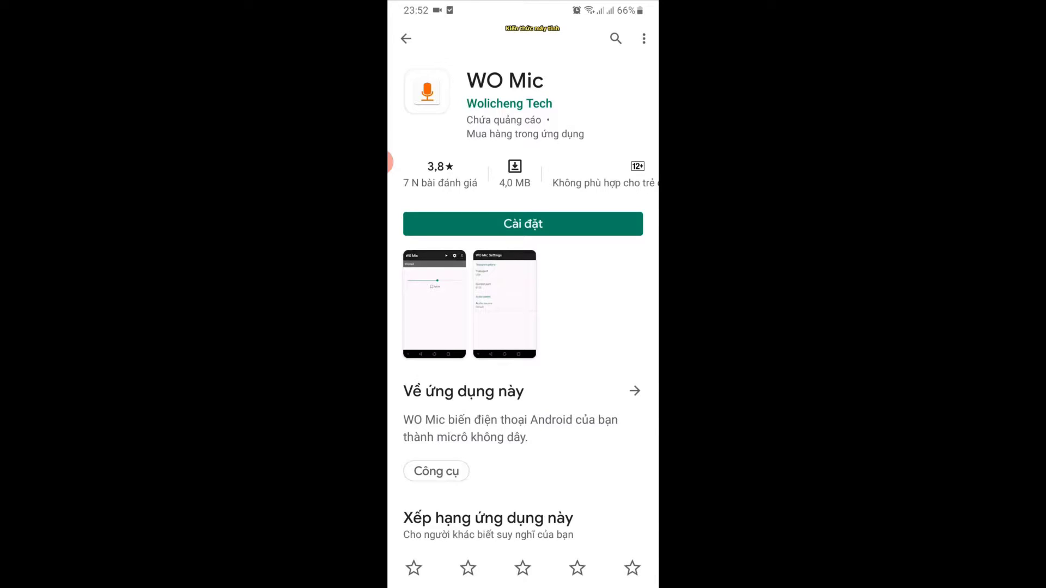
Install the WO Mic app by Wolicheng Tech on the phone.
left_click_drag(553, 374, 567, 350)
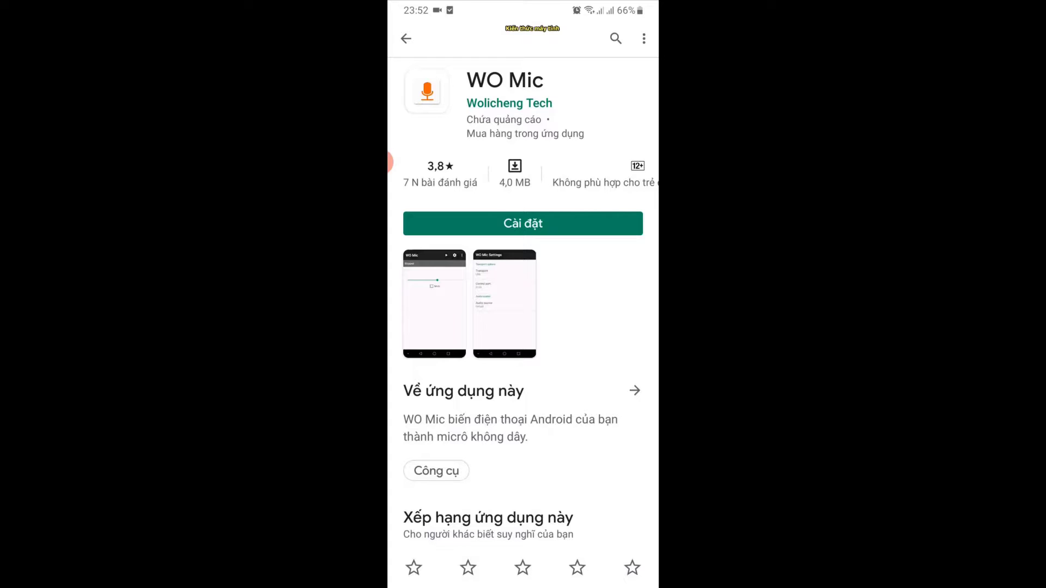
left_click(551, 224)
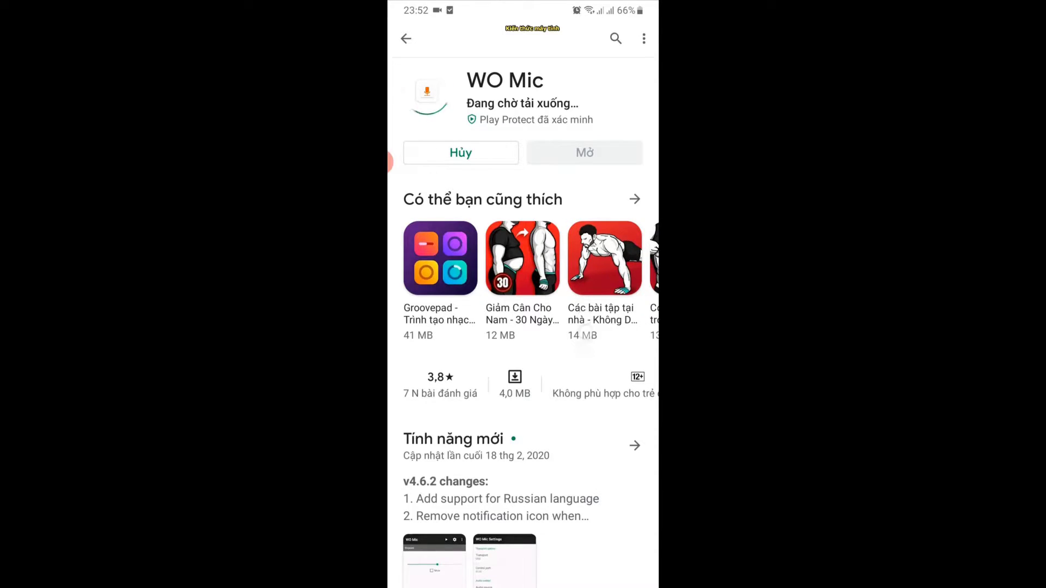
mouse_move(601, 409)
left_mouse_down()
mouse_move(612, 252)
mouse_move(603, 392)
left_mouse_up()
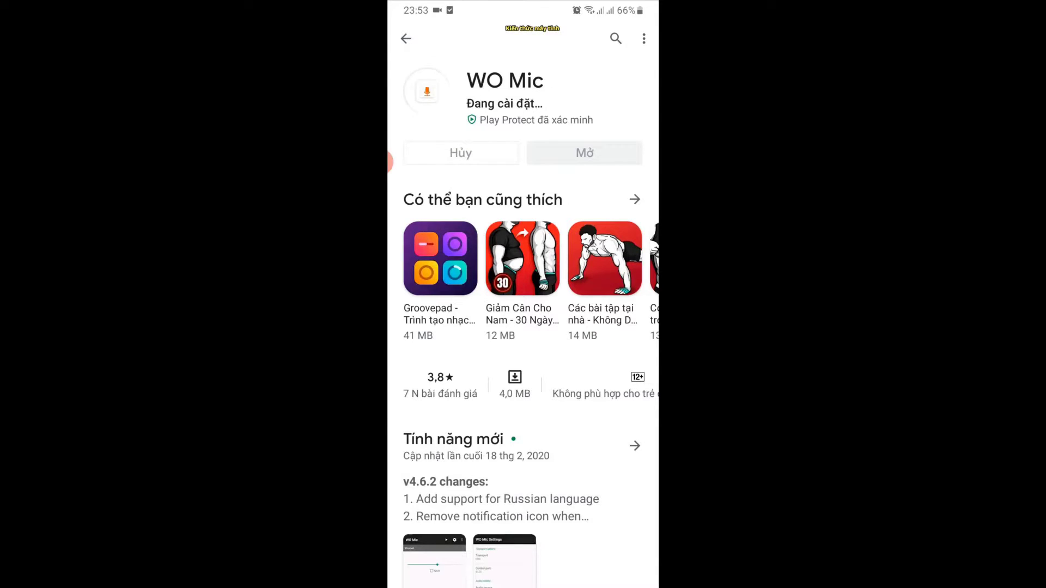
Look through the WO Mic store page's release notes, description and ratings while the installation runs.
scroll(523, 305, "down", 10)
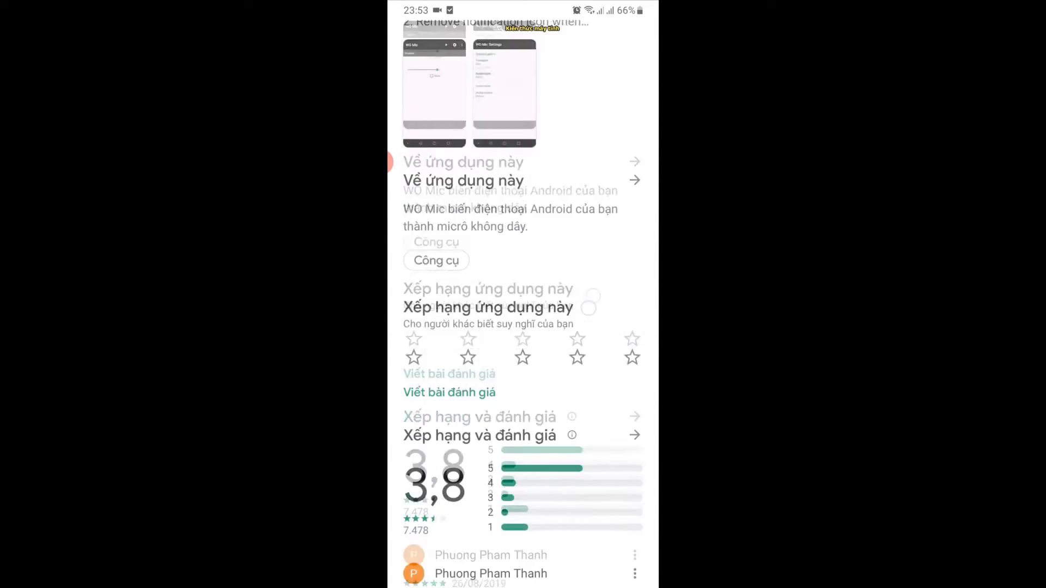
scroll(602, 205, "up", 5)
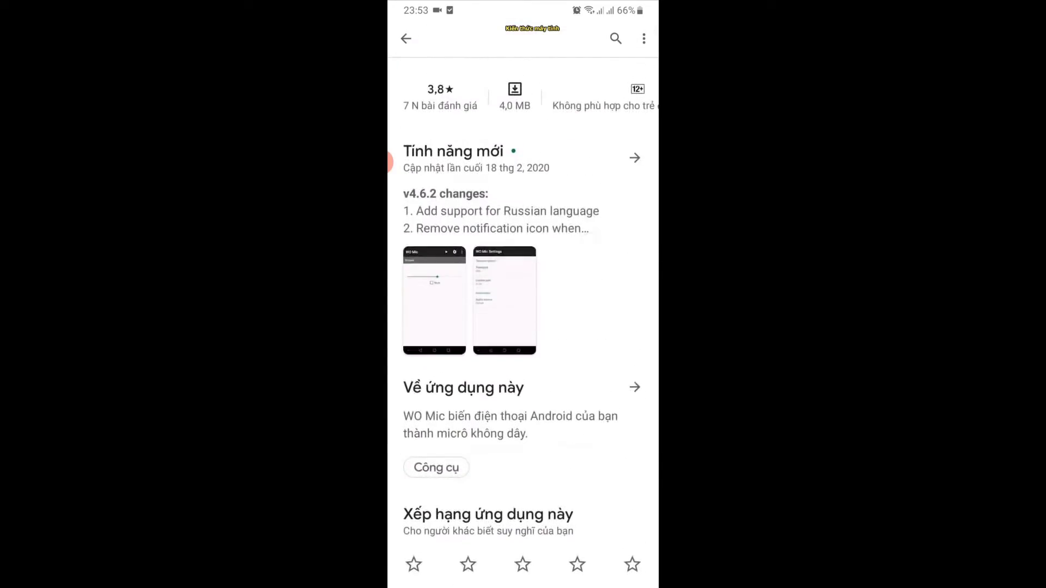
scroll(523, 327, "down", 2)
scroll(523, 326, "down", 2)
scroll(523, 327, "up", 5)
scroll(604, 262, "down", 2)
scroll(604, 262, "up", 3)
scroll(523, 327, "down", 2)
scroll(554, 387, "up", 2)
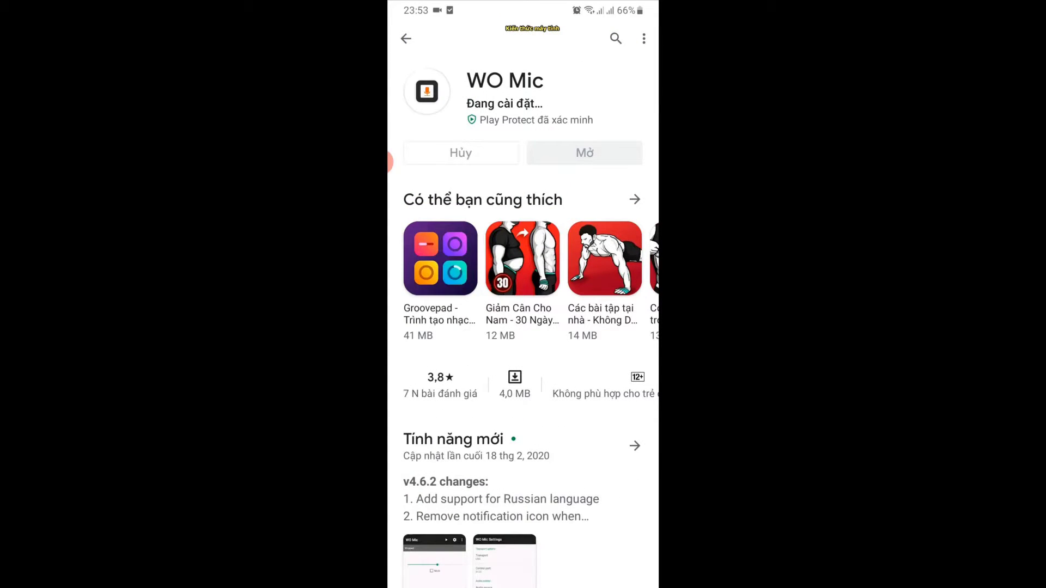
scroll(593, 268, "down", 3)
scroll(550, 422, "down", 5)
scroll(587, 311, "up", 5)
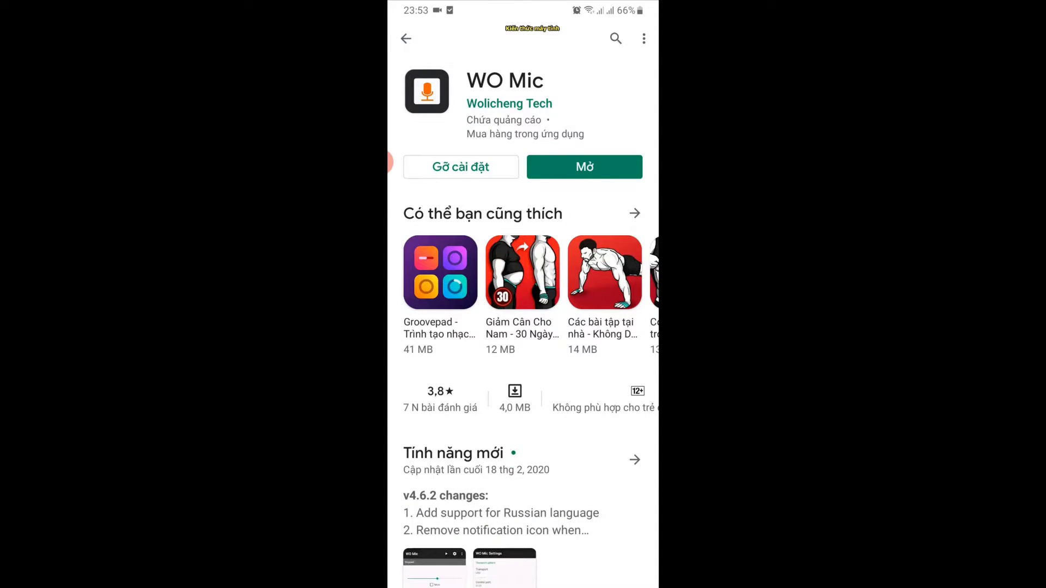
Launch the installed WO Mic app on the phone and open its settings.
left_click(593, 167)
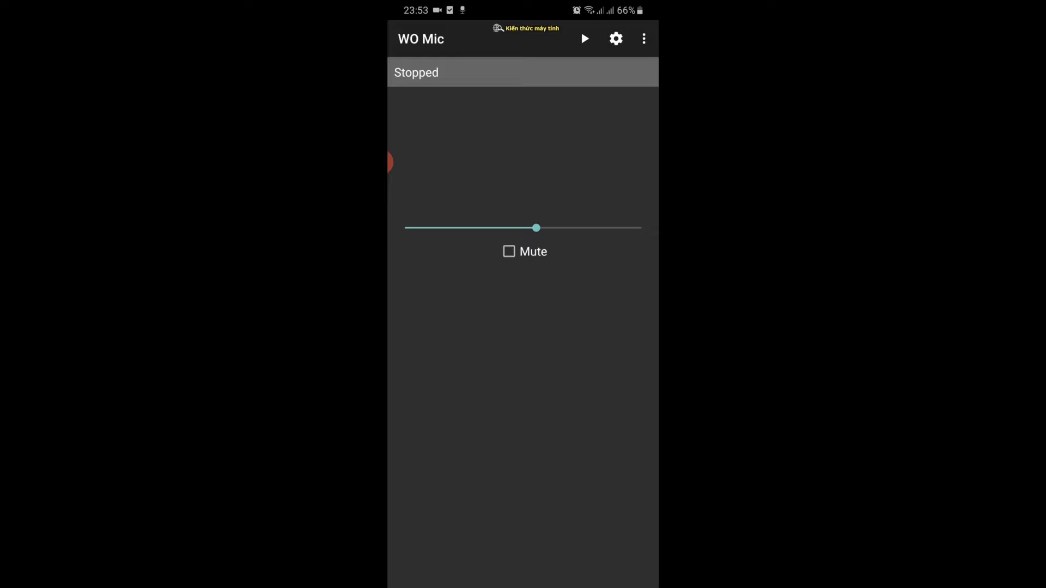
left_click(644, 38)
left_click(608, 137)
left_click(616, 38)
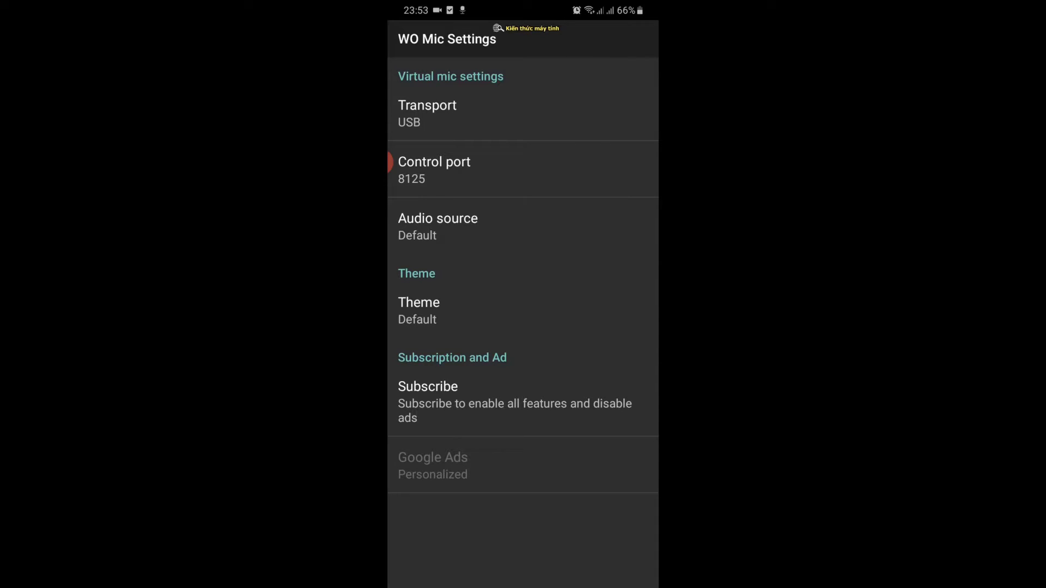
Check the available transport types and the control port, closing each without changes.
left_click(559, 113)
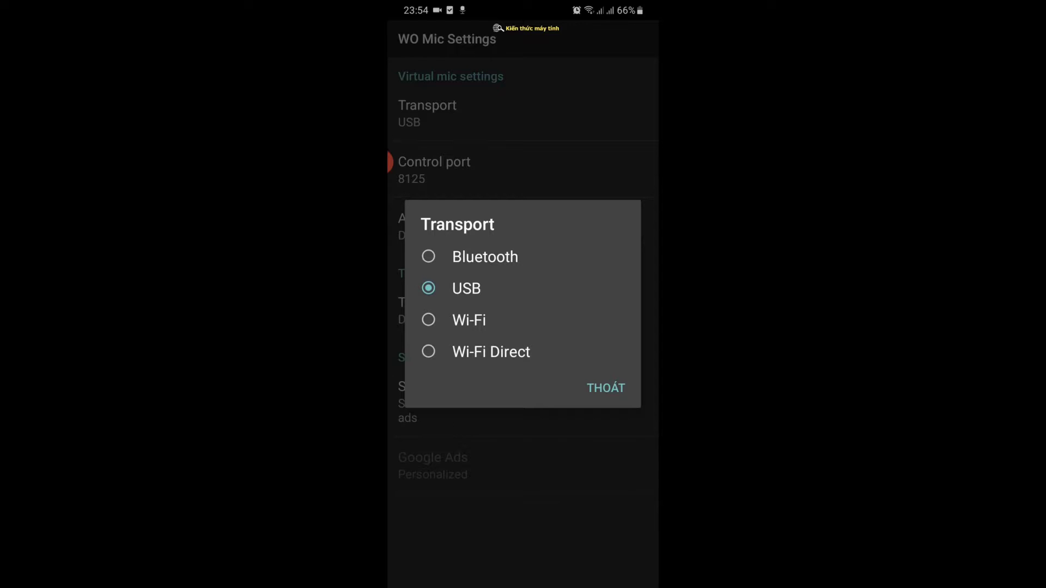
left_click(550, 460)
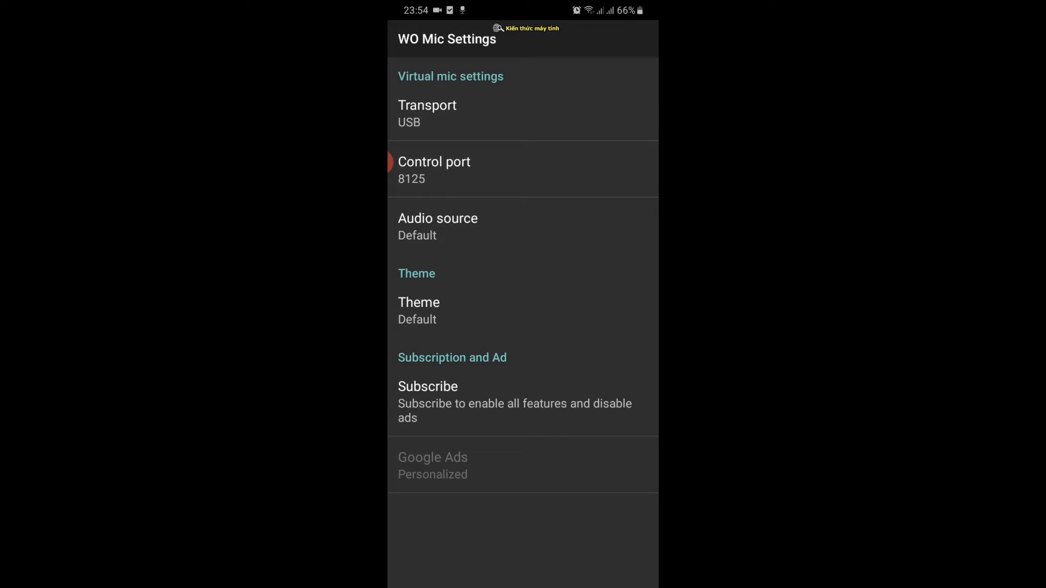
left_click(554, 169)
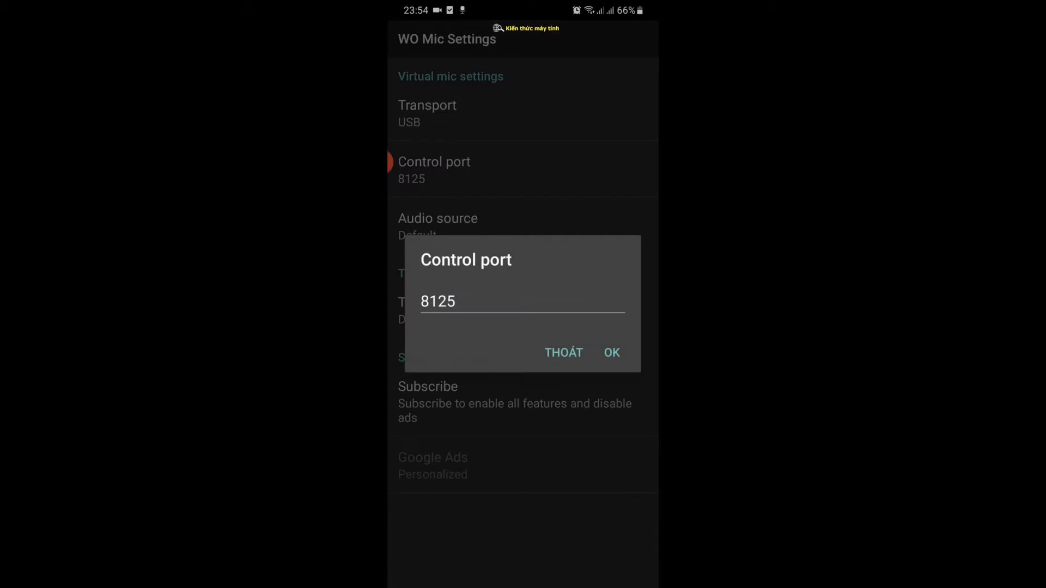
left_click(567, 448)
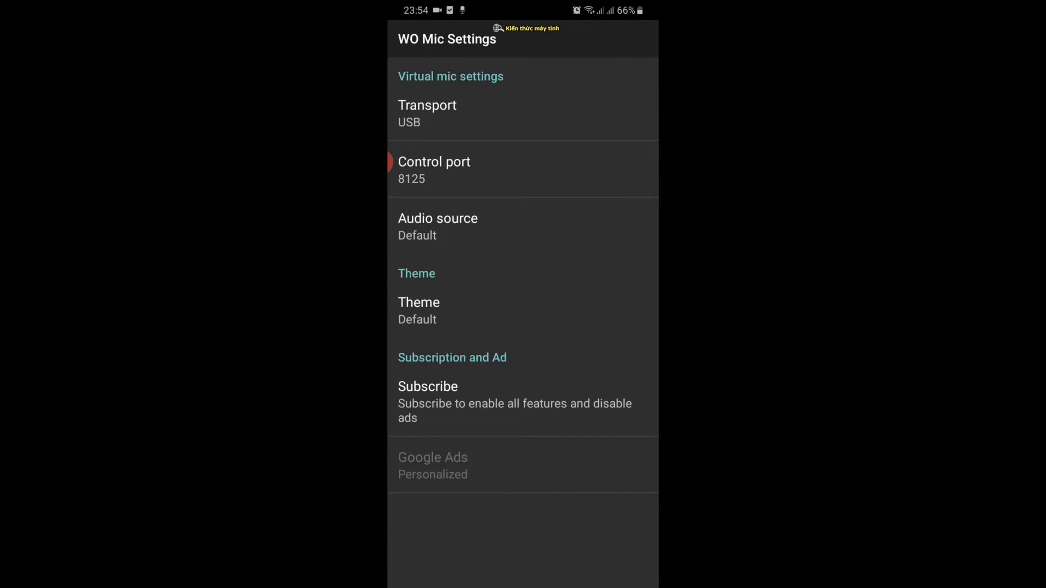
left_click(538, 163)
left_click(552, 482)
Check the audio source and theme options without changing them, and return to the WO Mic main screen.
left_click(567, 224)
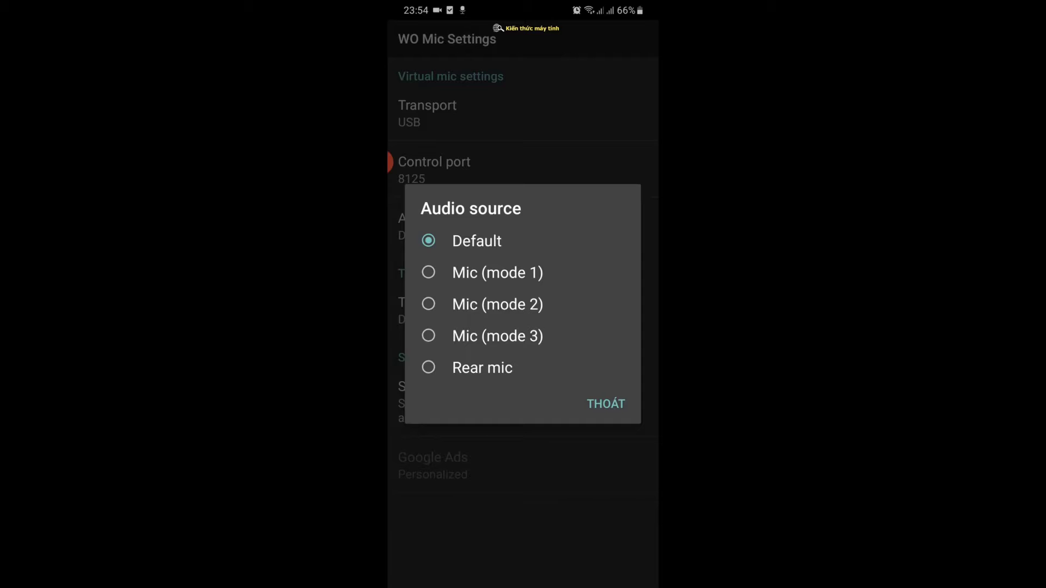
left_click(561, 479)
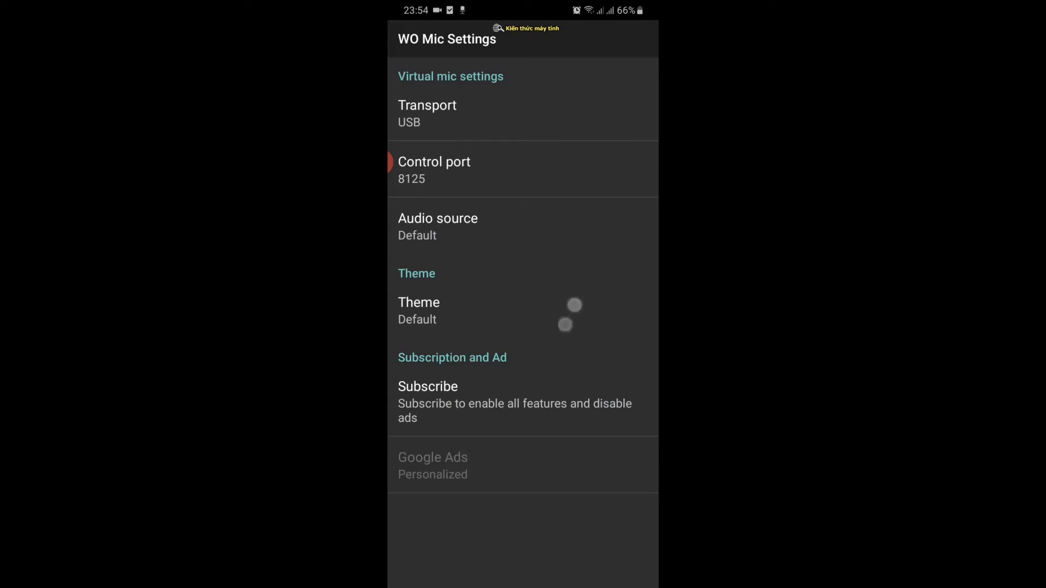
left_click(514, 306)
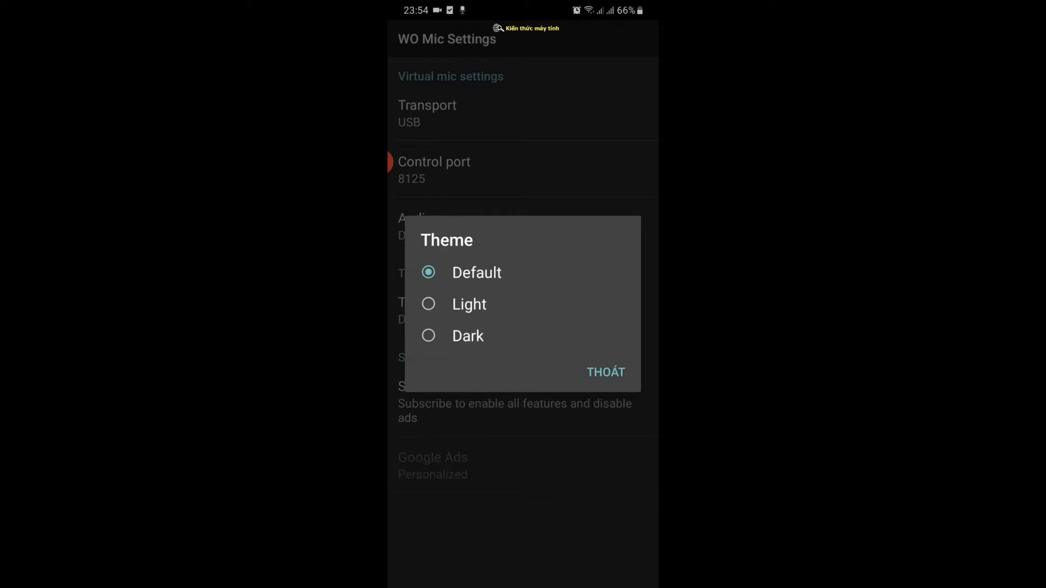
left_click(560, 468)
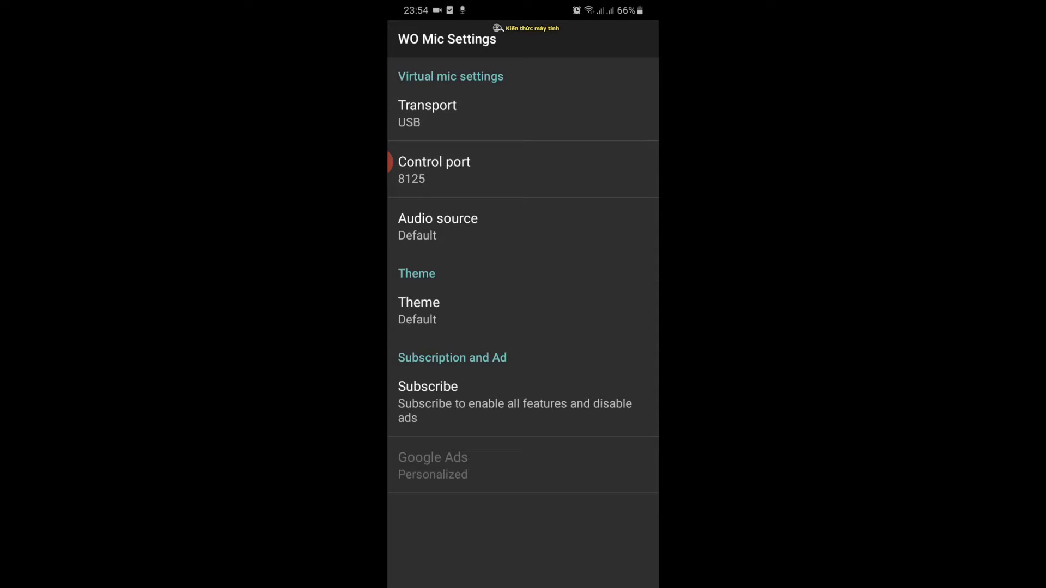
left_click_drag(595, 561, 605, 422)
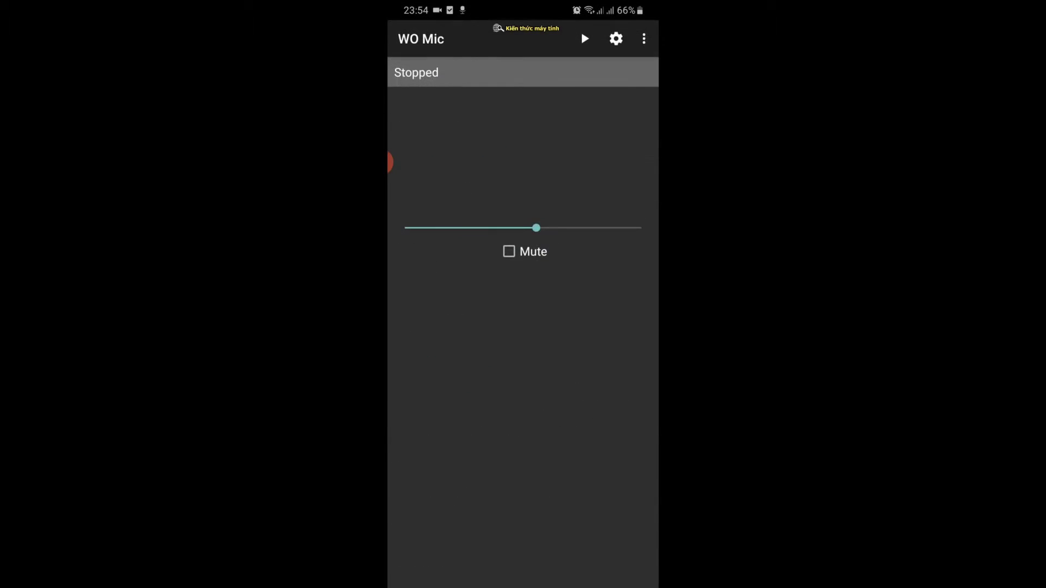
Try to raise the microphone volume and view the premium subscription plans offered for it.
left_click_drag(571, 225, 616, 225)
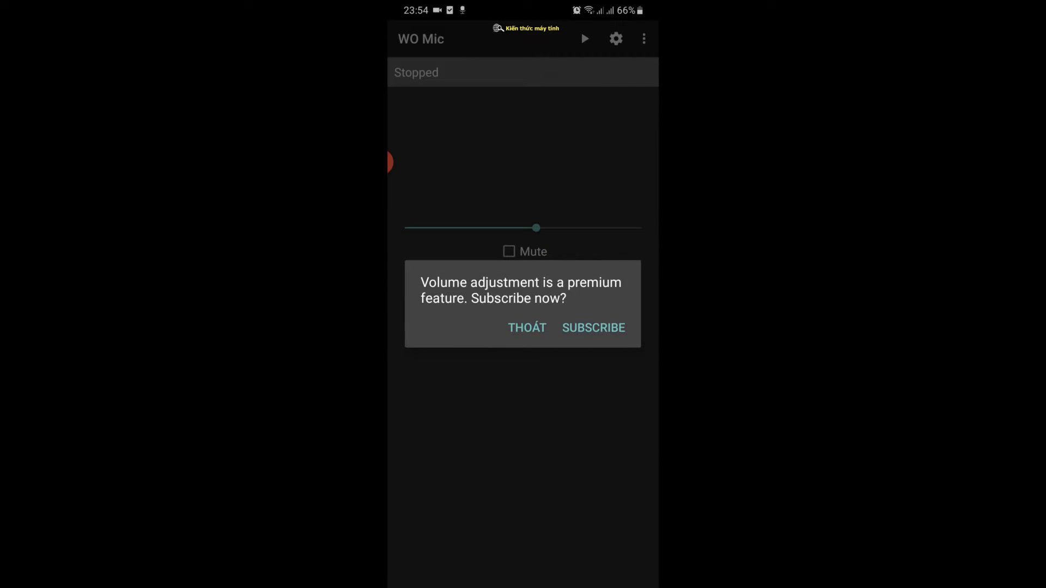
left_click(603, 326)
left_click_drag(595, 536, 597, 481)
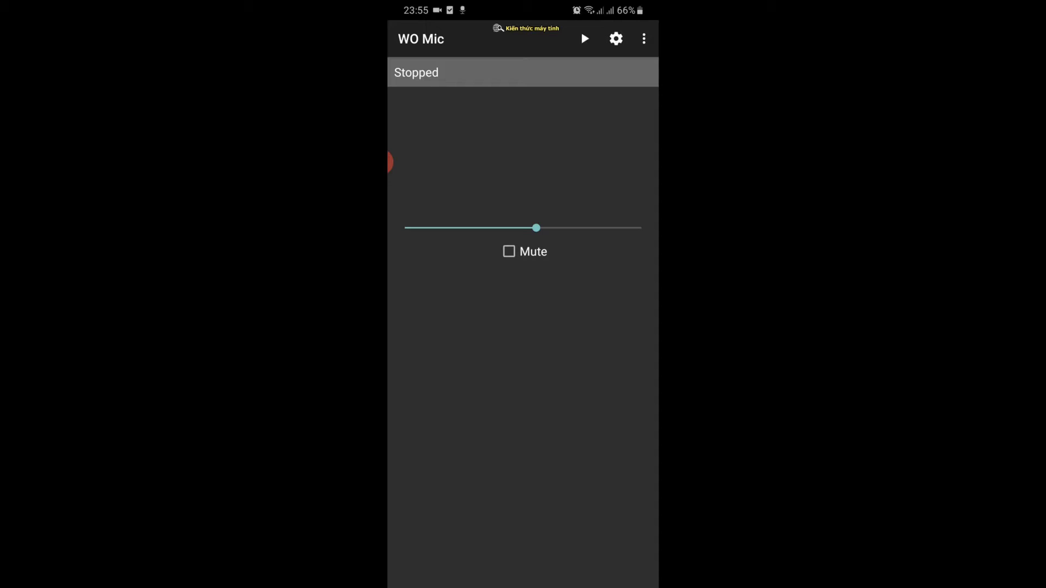
left_click_drag(536, 228, 597, 225)
left_click(608, 328)
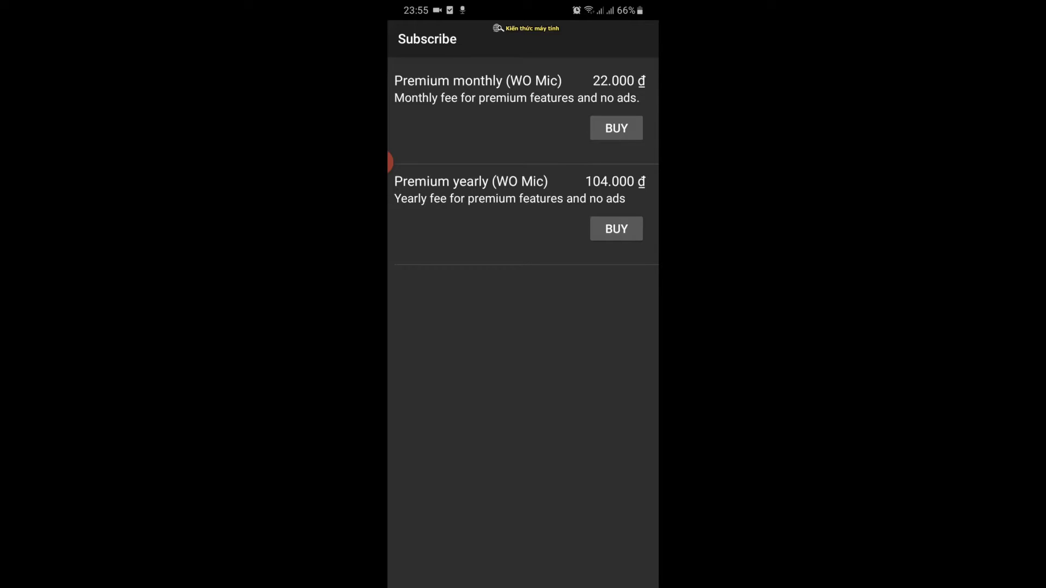
Leave the subscription plans, then start the WO Mic microphone service on the phone and stop it again.
left_click_drag(606, 498, 608, 469)
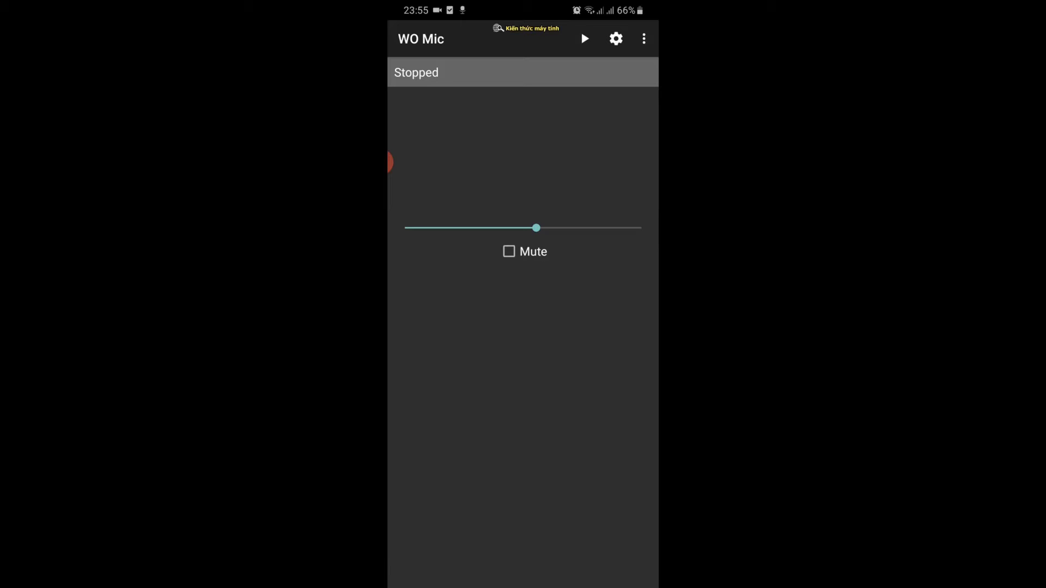
left_click(584, 39)
left_click(599, 332)
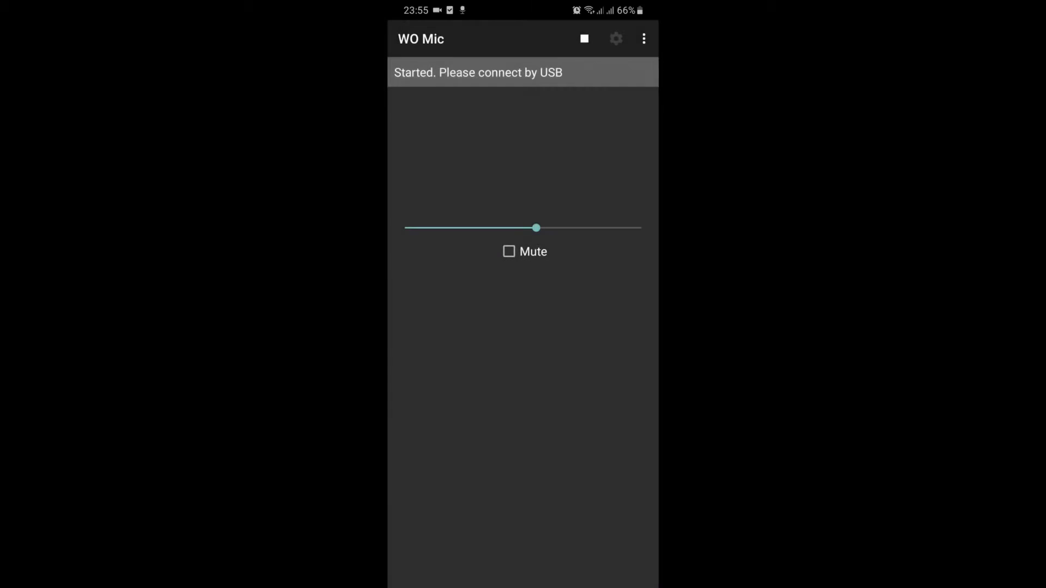
left_click(585, 39)
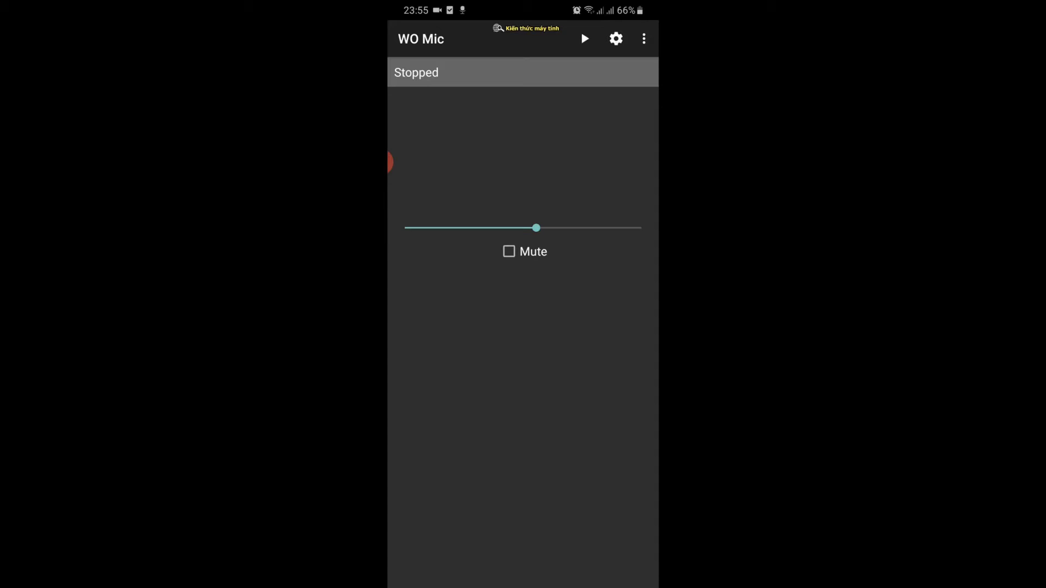
Switch to the phone's system settings (Cài đặt) and open the developer options (Cài đặt cho người phát triển).
left_click_drag(526, 515, 535, 442)
left_click(491, 439)
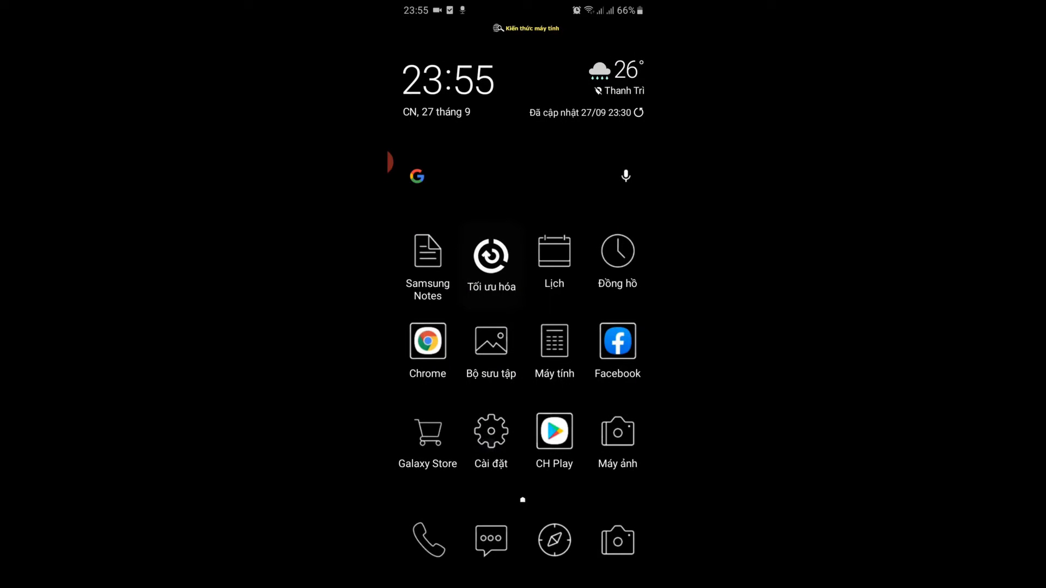
left_click_drag(551, 463, 595, 305)
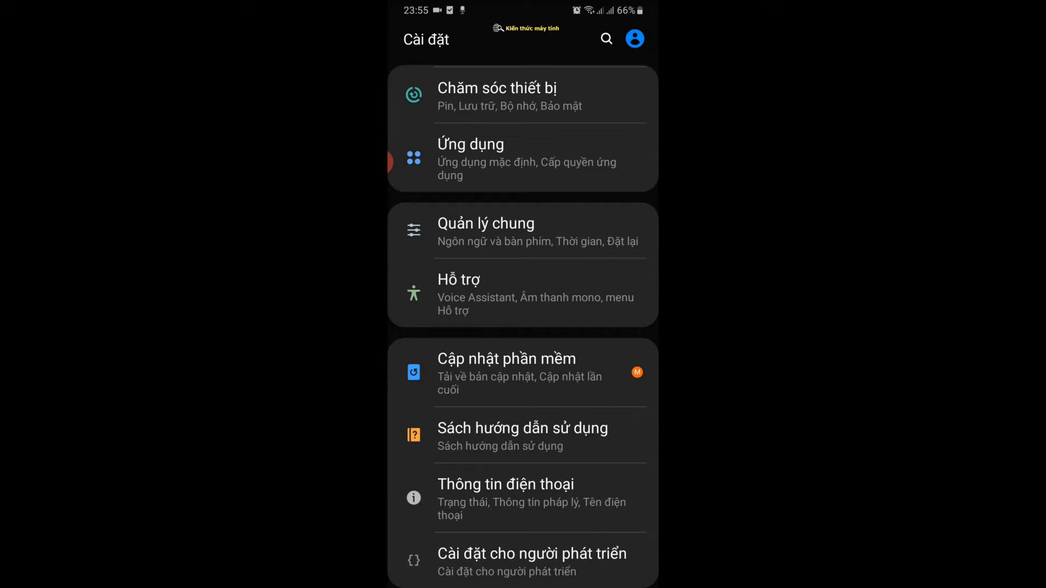
left_click(555, 564)
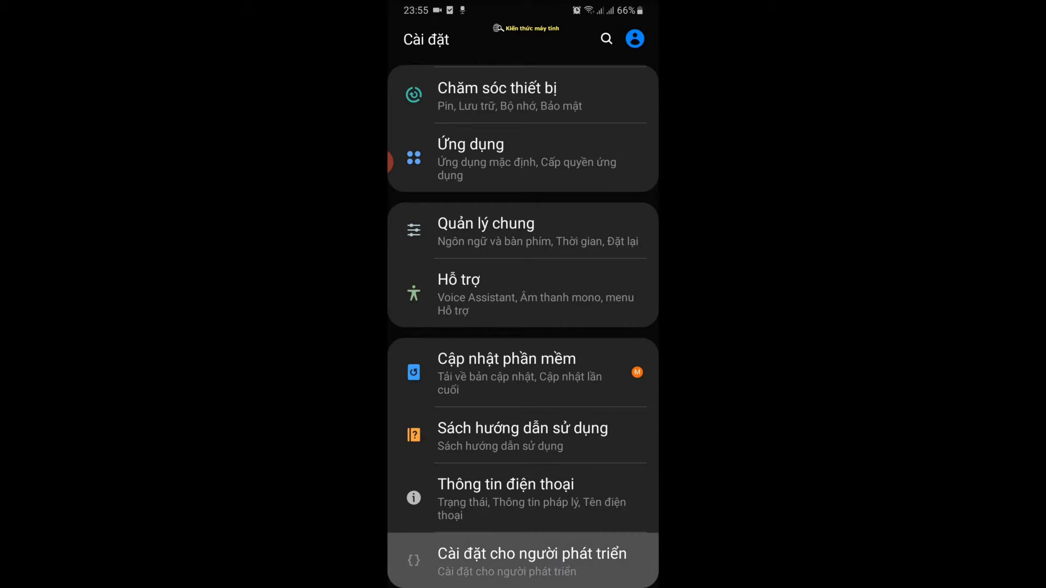
Enable USB debugging (Gỡ lỗi USB) in the developer options and allow it.
left_click_drag(532, 471, 588, 253)
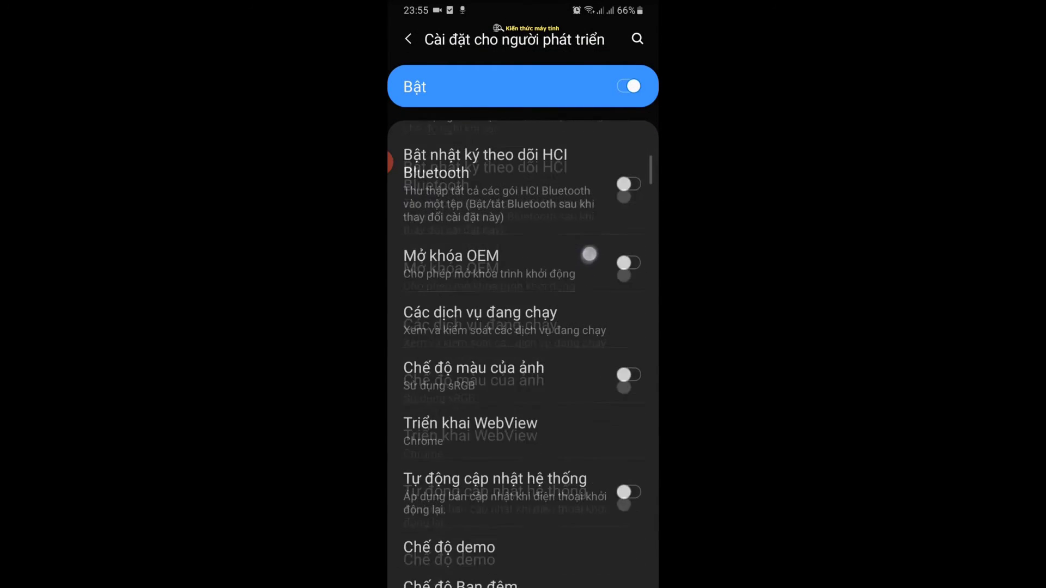
left_click_drag(509, 485, 588, 269)
left_click(561, 304)
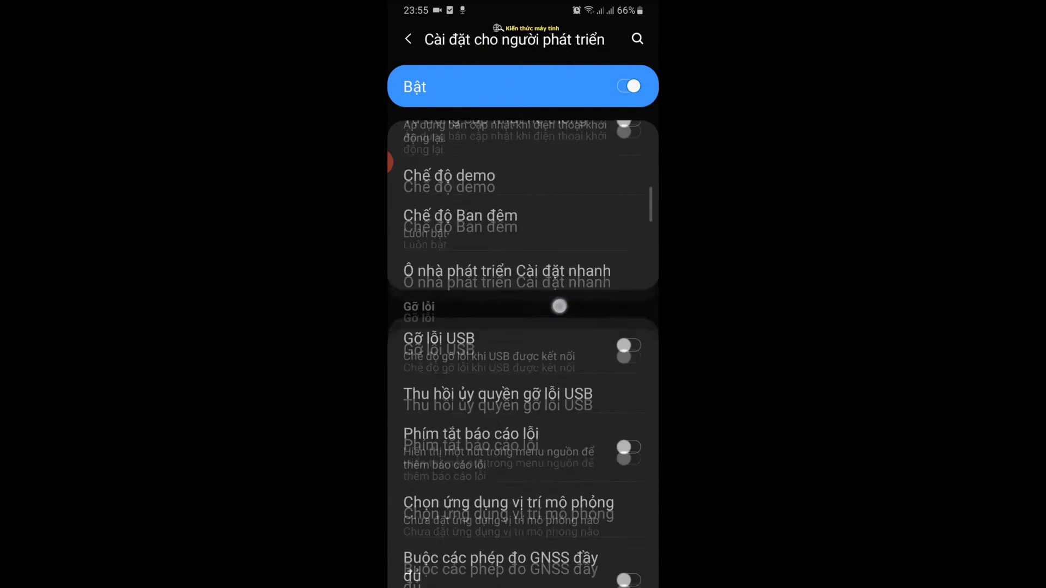
left_click(628, 341)
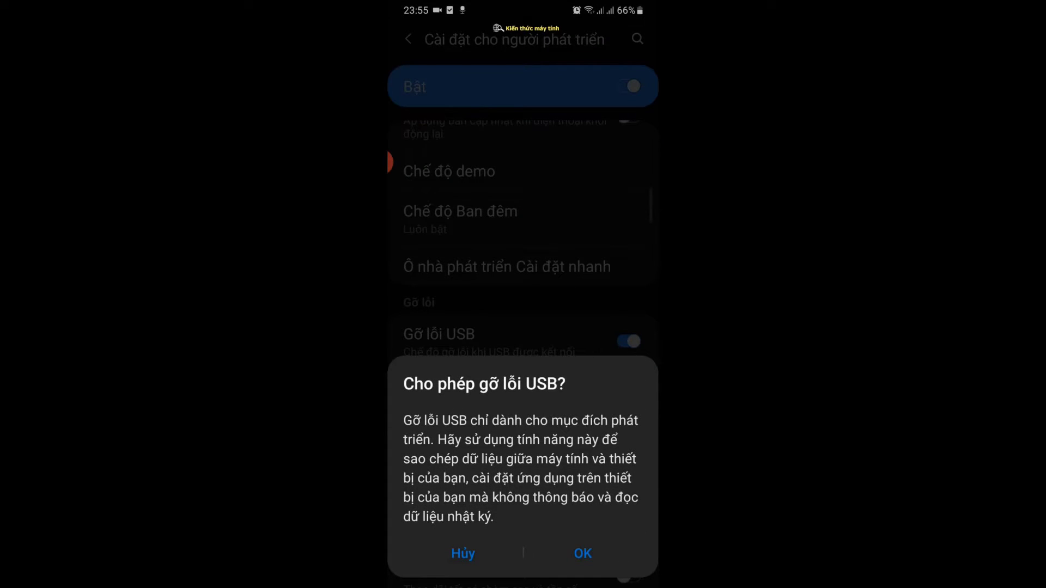
left_click(582, 552)
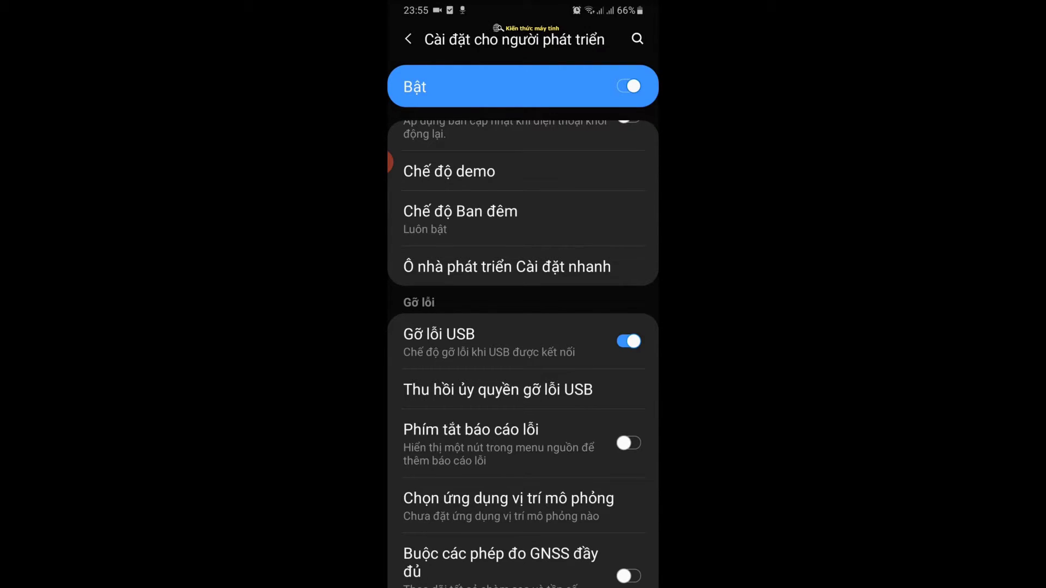
scroll(523, 354, "down", 1)
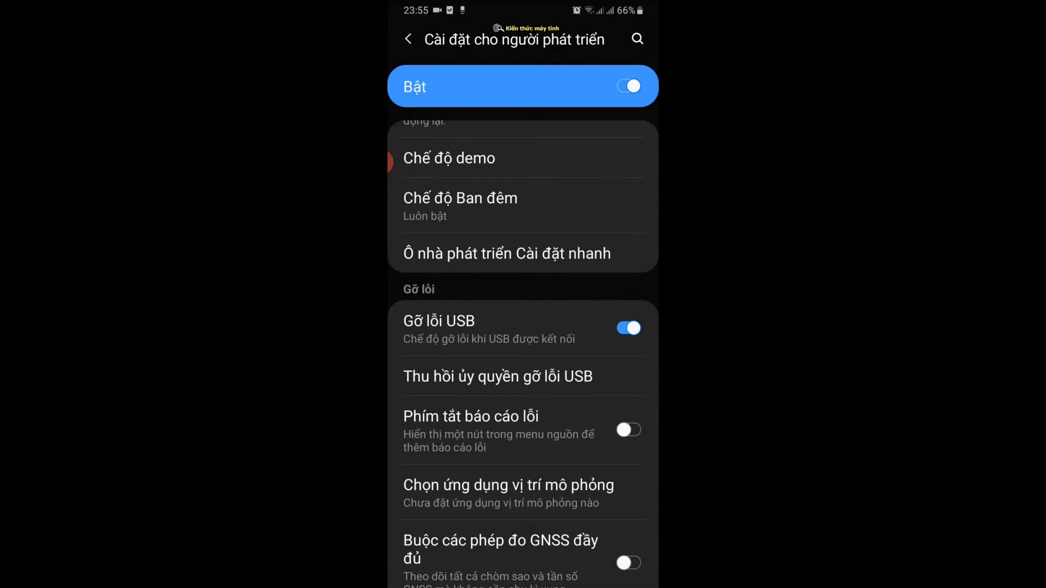
Switch the developer options off entirely and return to the main settings list.
left_click(408, 38)
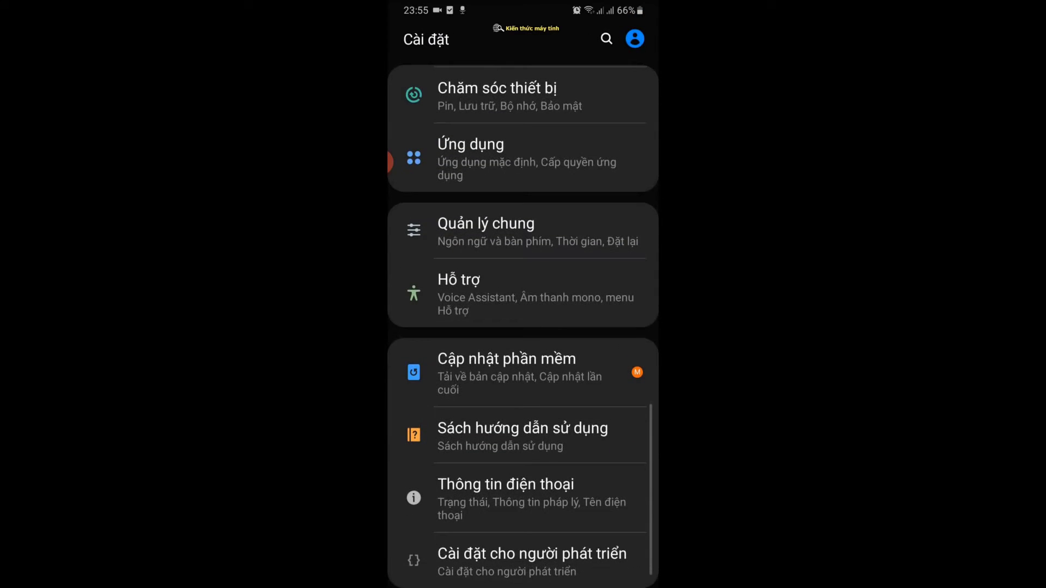
left_click(523, 561)
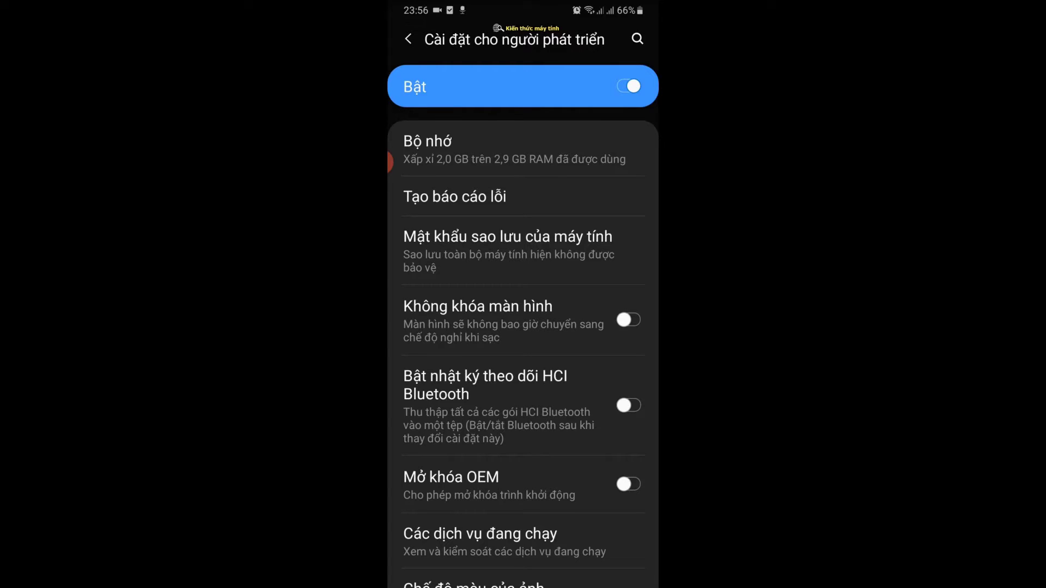
left_click(630, 86)
left_click(408, 39)
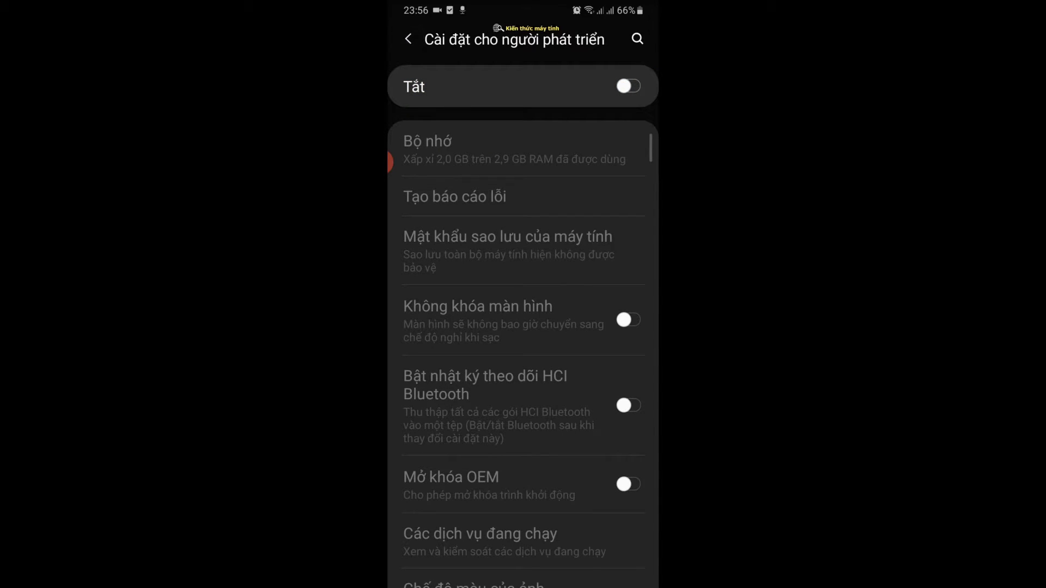
Open the software information (Thông tin phần mềm) within the phone information and find the build number.
left_click_drag(566, 370, 565, 544)
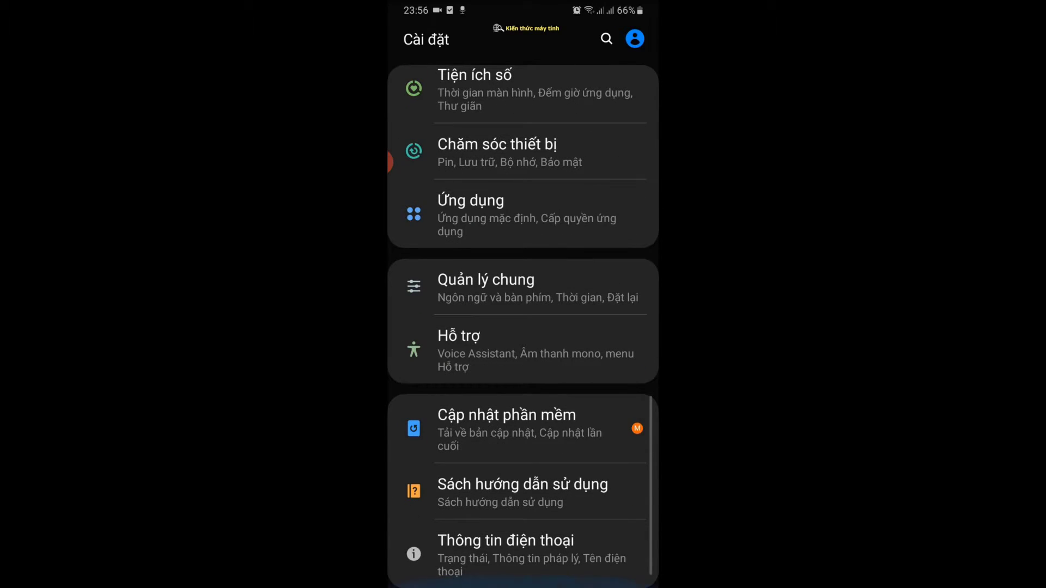
scroll(523, 327, "up", 10)
scroll(523, 327, "down", 10)
scroll(523, 327, "up", 2)
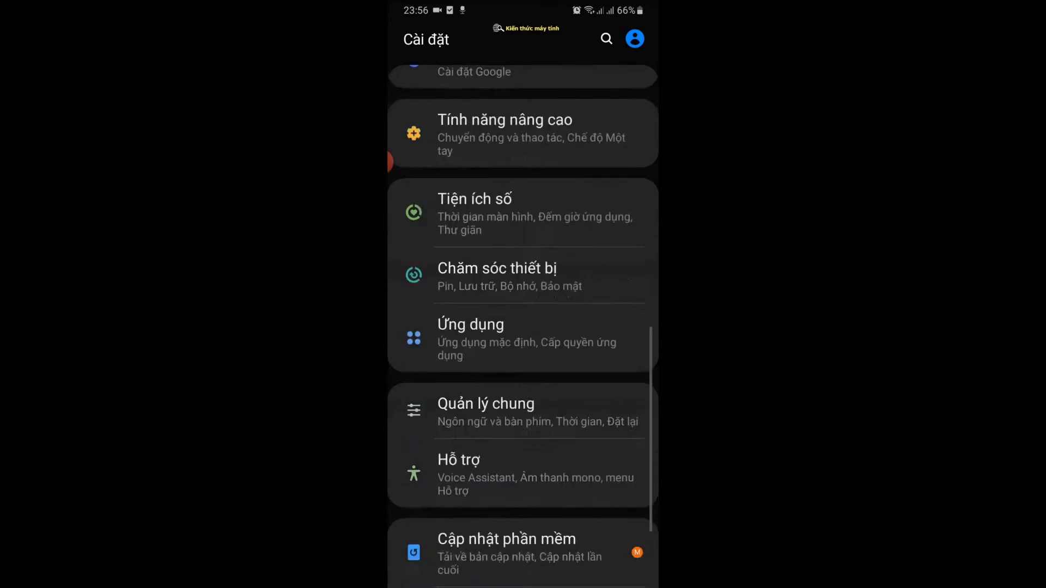
scroll(523, 327, "up", 10)
scroll(523, 326, "down", 10)
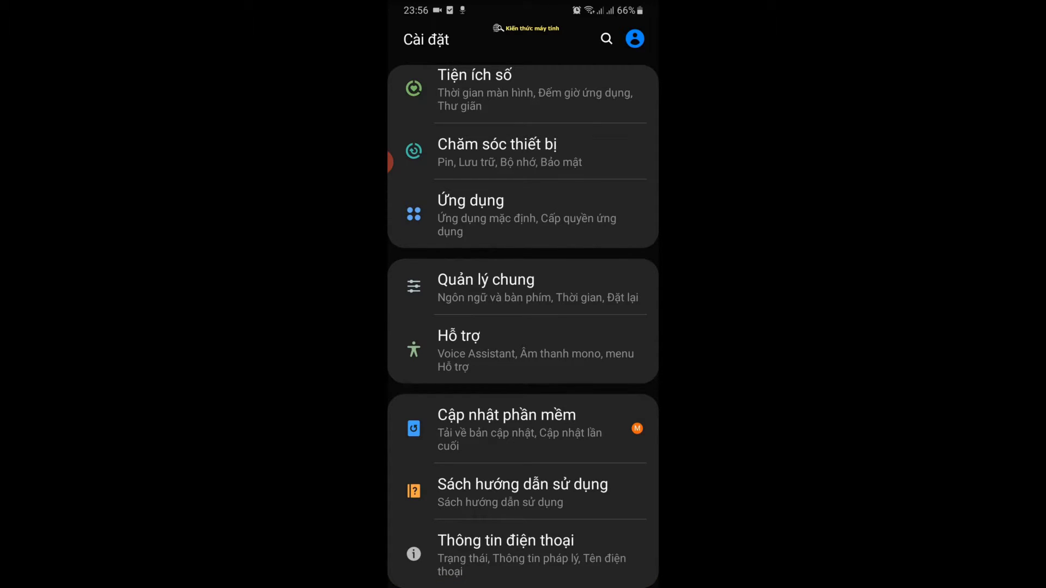
left_click(523, 554)
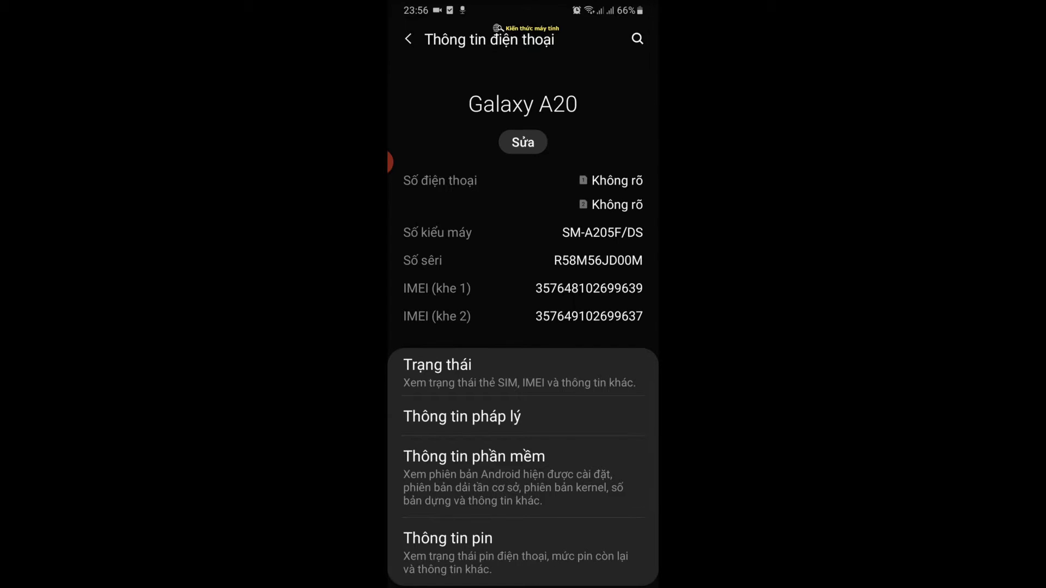
scroll(523, 381, "down", 3)
left_click(523, 381)
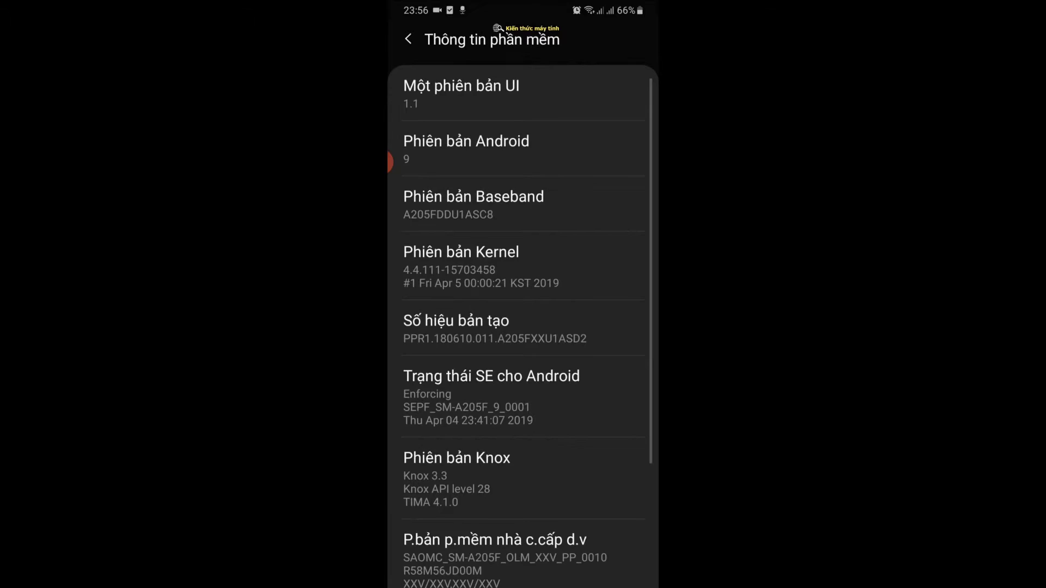
scroll(523, 327, "down", 2)
scroll(523, 327, "up", 3)
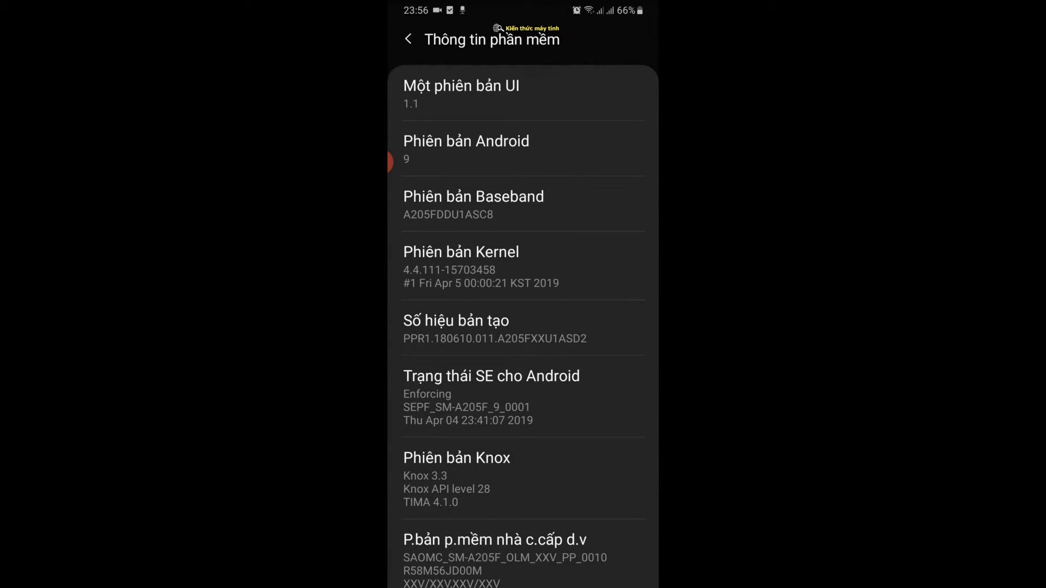
Activate developer mode through the build number entry (Số hiệu bản tạo).
left_click(495, 327)
left_click(494, 327)
left_click(494, 327)
left_click(495, 327)
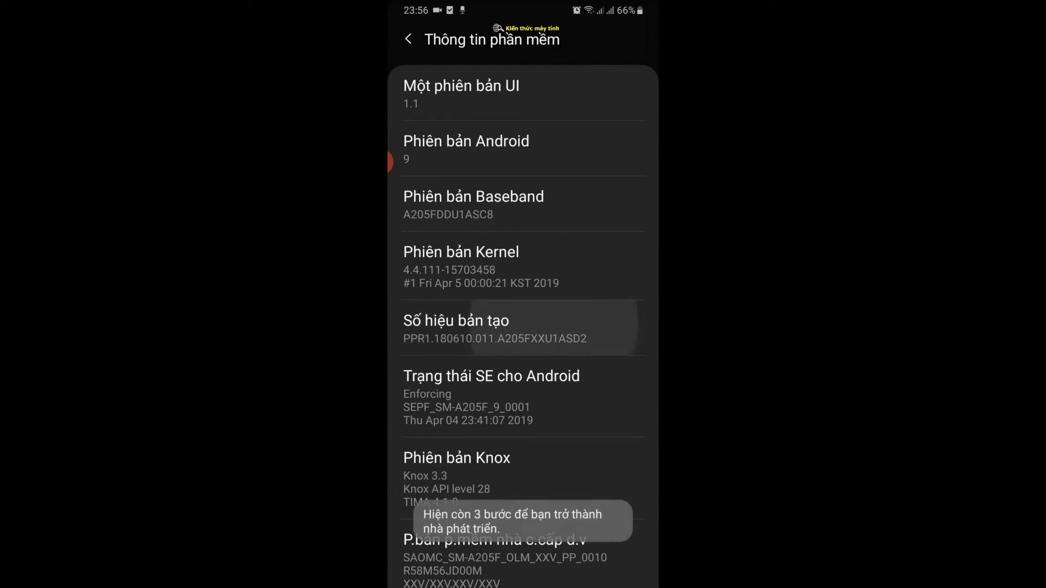
left_click(494, 327)
left_click(495, 327)
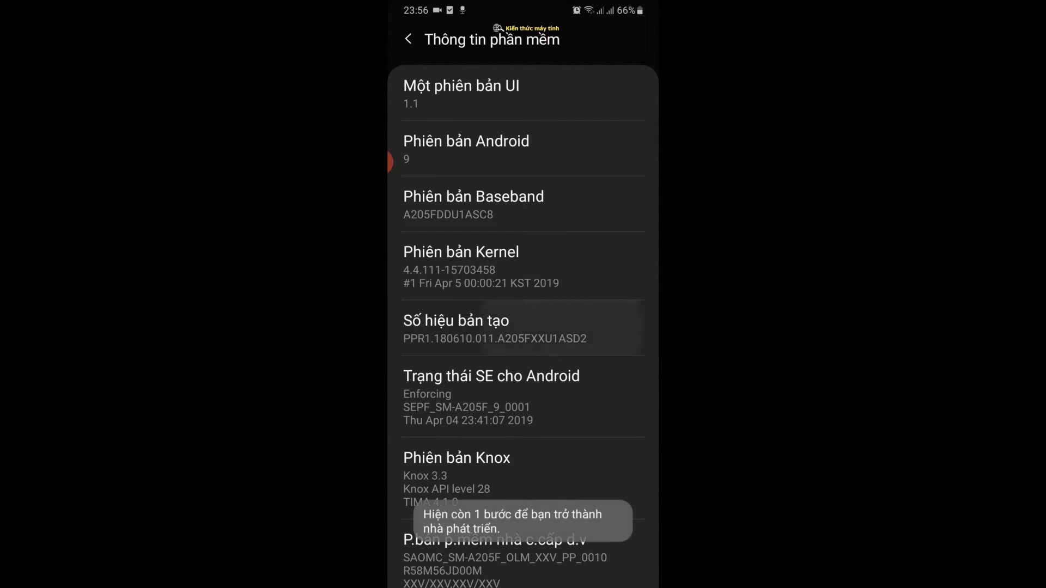
left_click(495, 327)
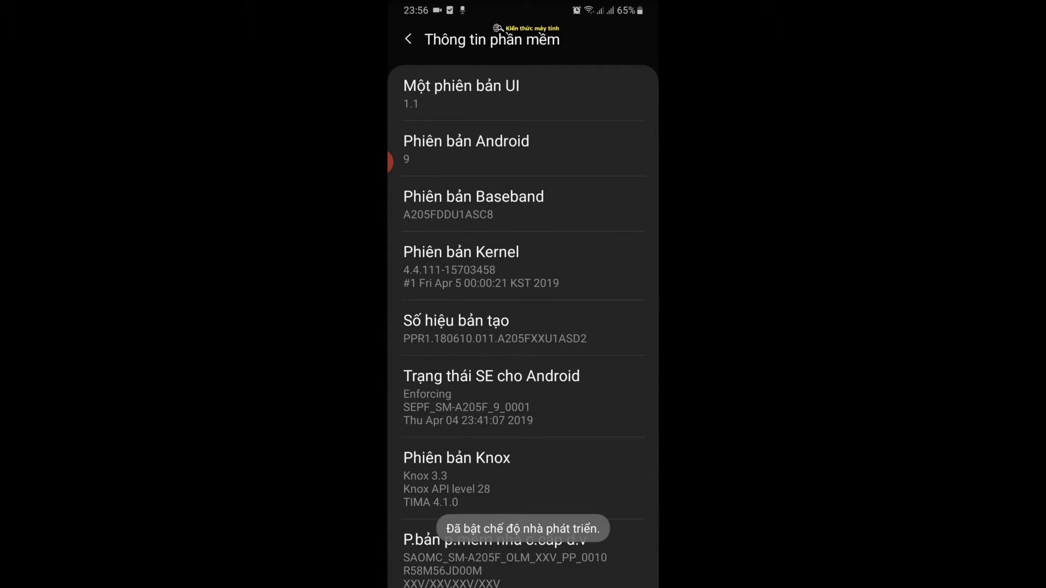
Return to the developer options and enable USB debugging (Gỡ lỗi USB), allowing it when asked.
scroll(523, 327, "down", 3)
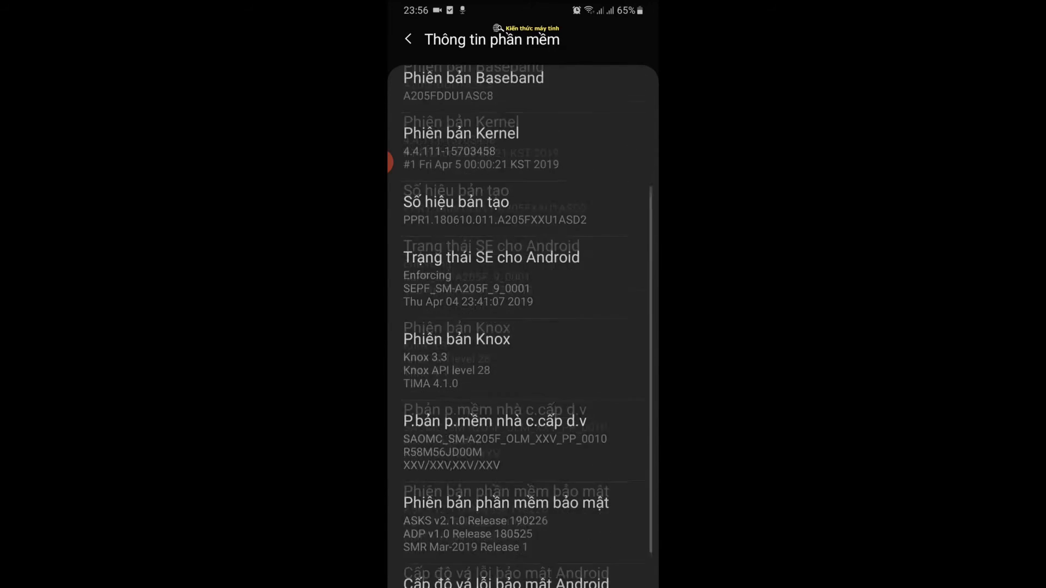
scroll(523, 327, "up", 3)
scroll(523, 327, "down", 3)
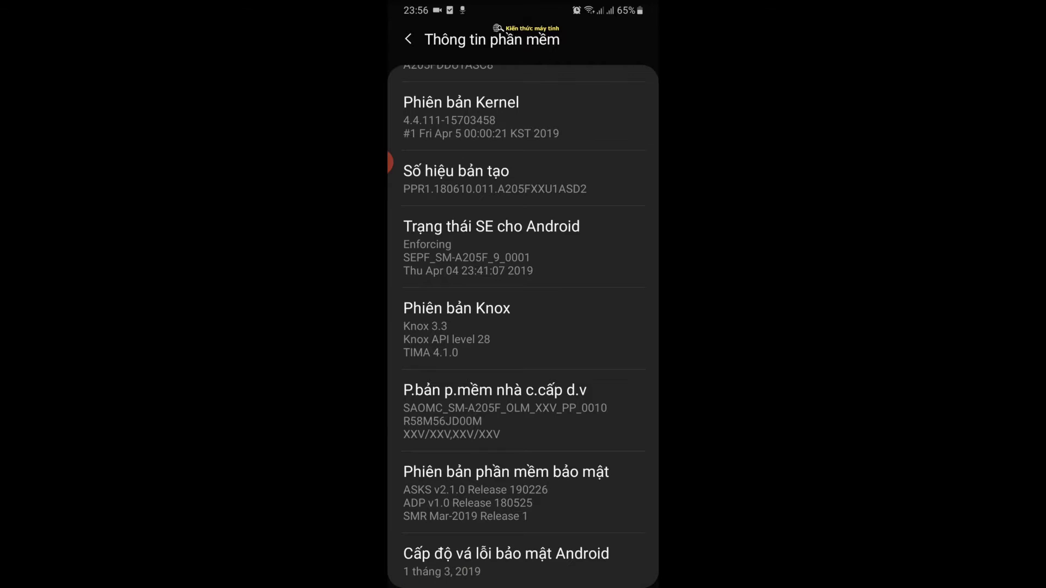
key("Escape")
key("Escape")
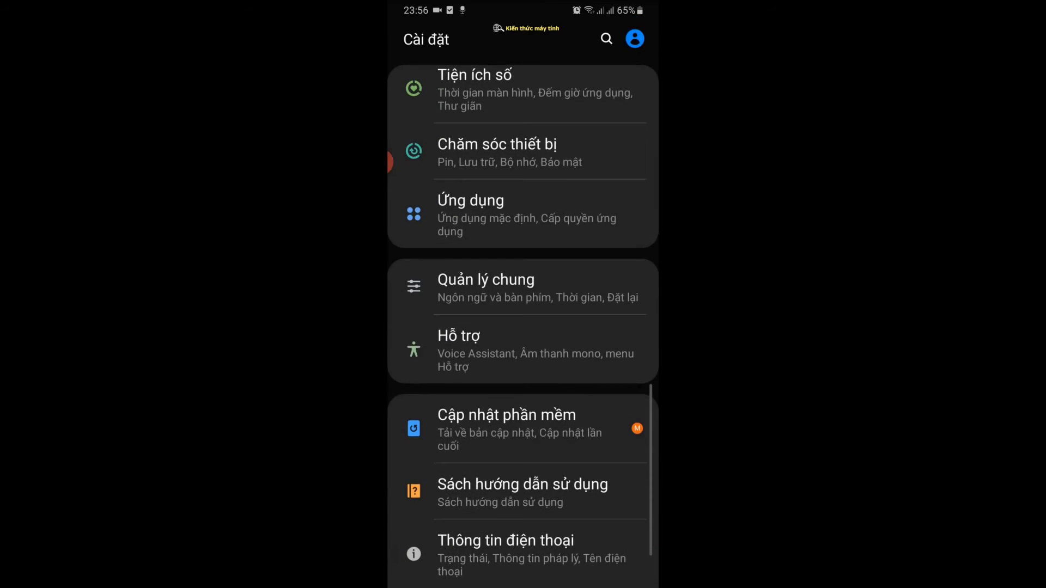
scroll(522, 327, "down", 1)
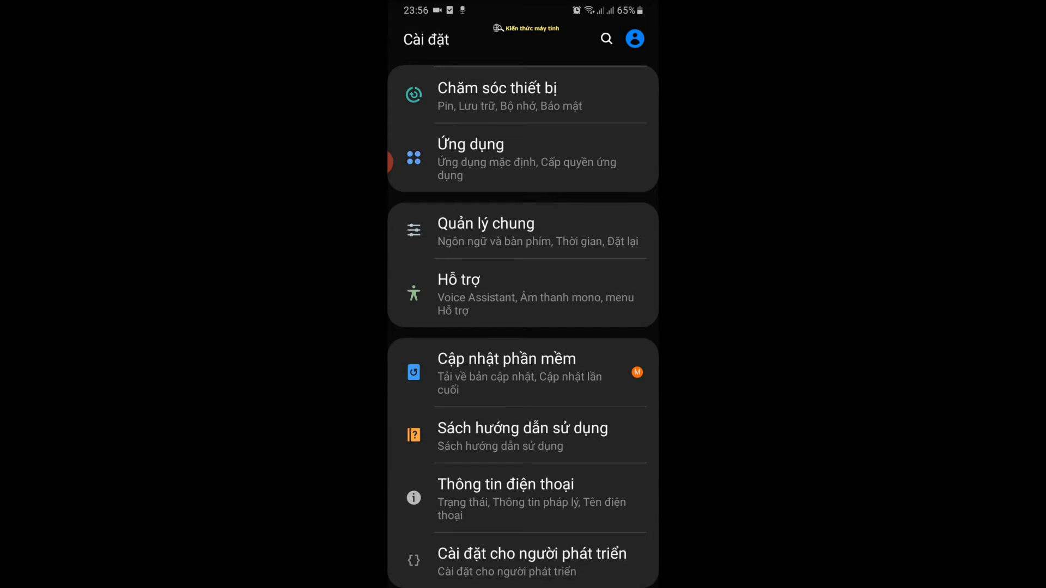
left_click(523, 561)
scroll(523, 327, "down", 5)
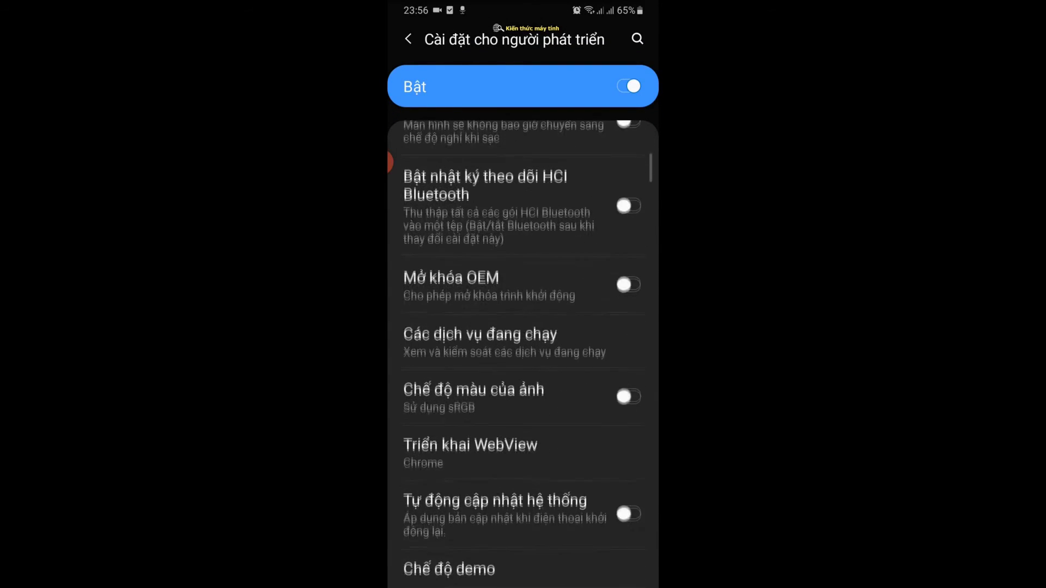
scroll(523, 348, "down", 5)
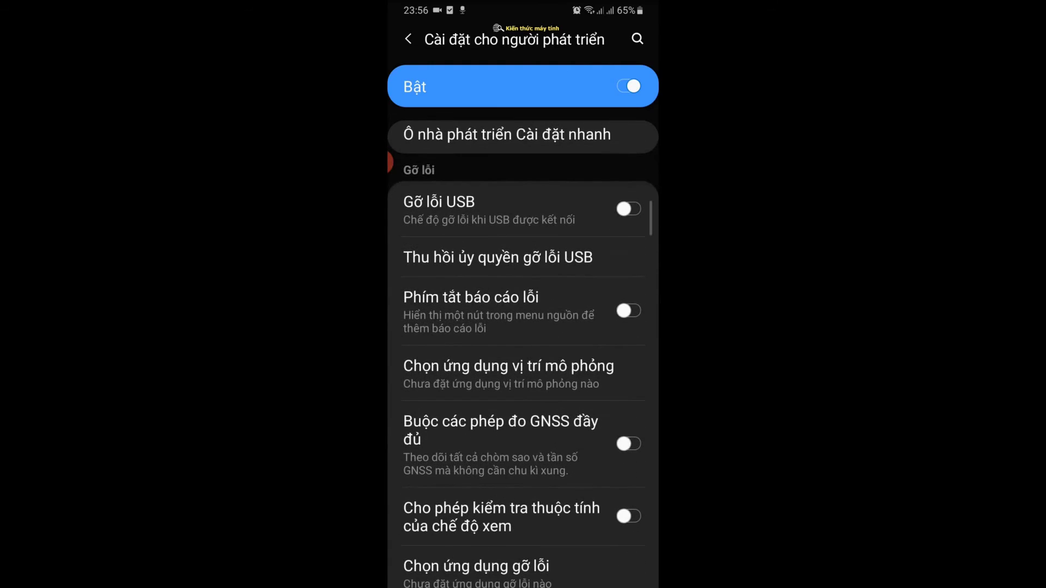
left_click(628, 209)
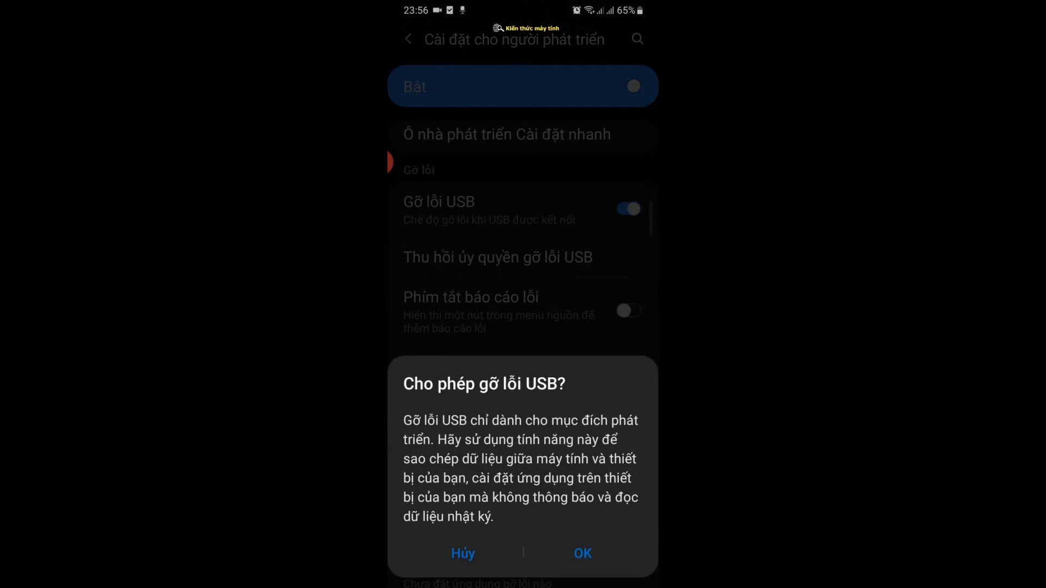
left_click(583, 554)
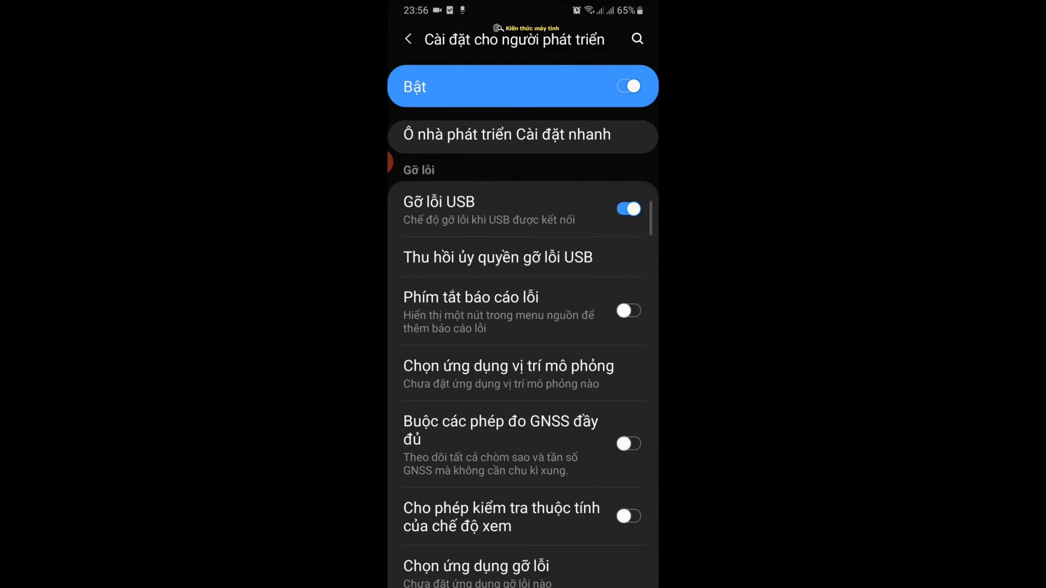
Leave the settings, reopen the WO Mic app on the phone and start its microphone service.
key("Home")
left_click_drag(523, 436, 523, 191)
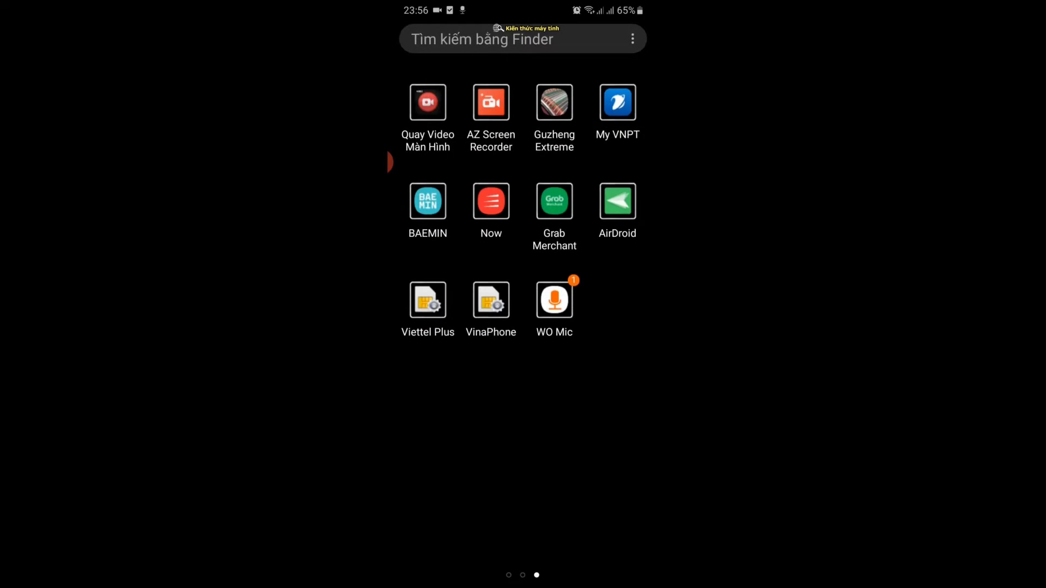
left_click(554, 299)
left_click(584, 38)
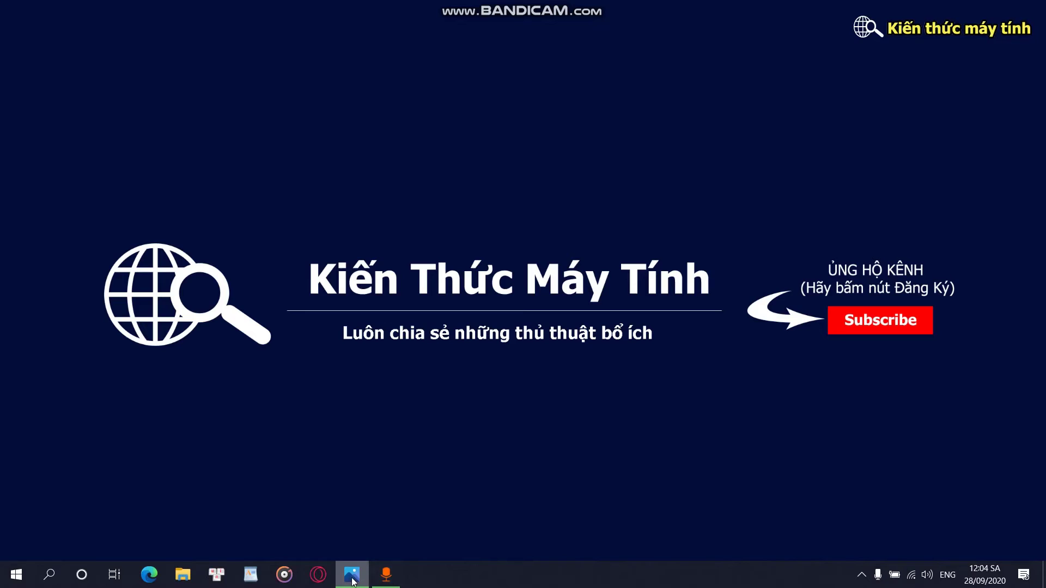
Bring up WO Mic Client on the Windows PC and view its advanced options for network ports and buffer size.
left_click(352, 579)
left_click(425, 165)
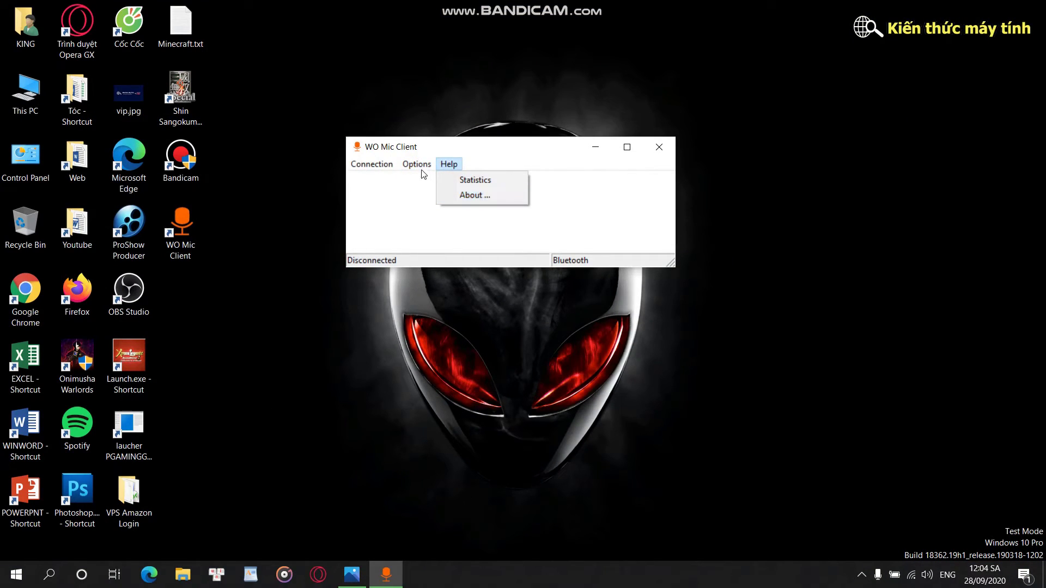
left_click(440, 230)
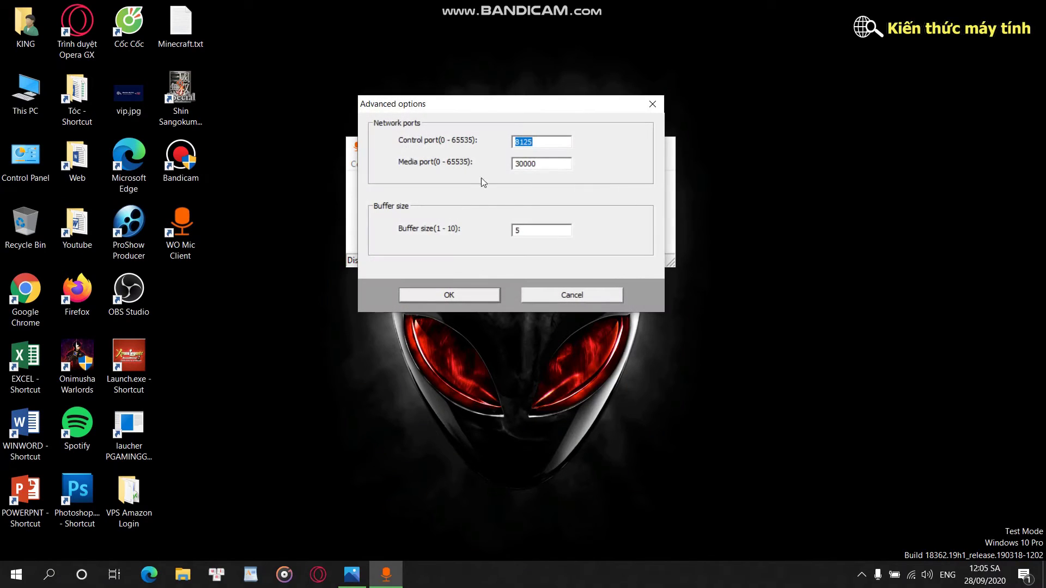
Accept the advanced options and try to connect the client to the phone with USB as the transport type.
left_click(555, 140)
left_click(457, 296)
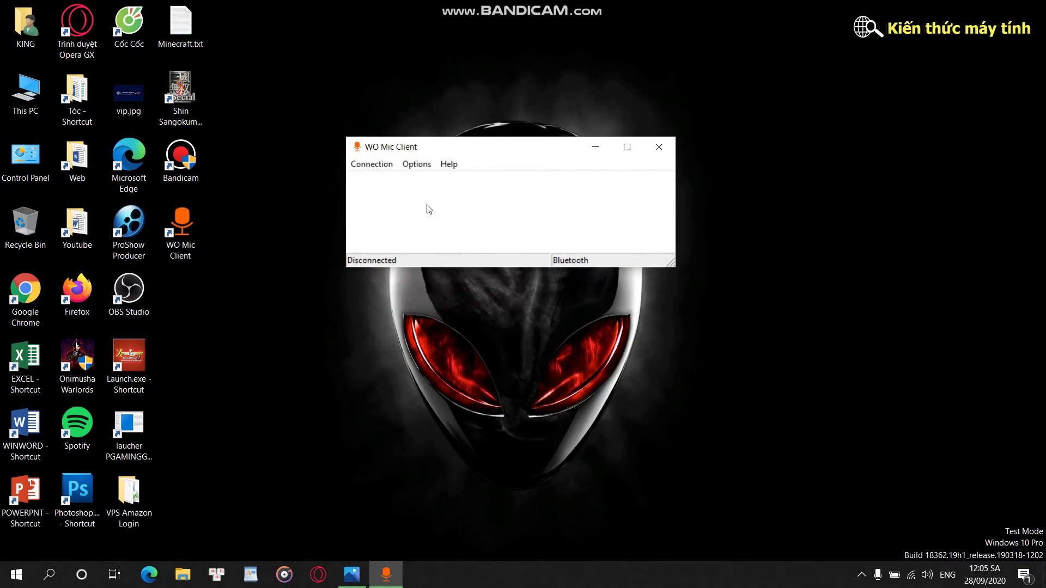
left_click(384, 166)
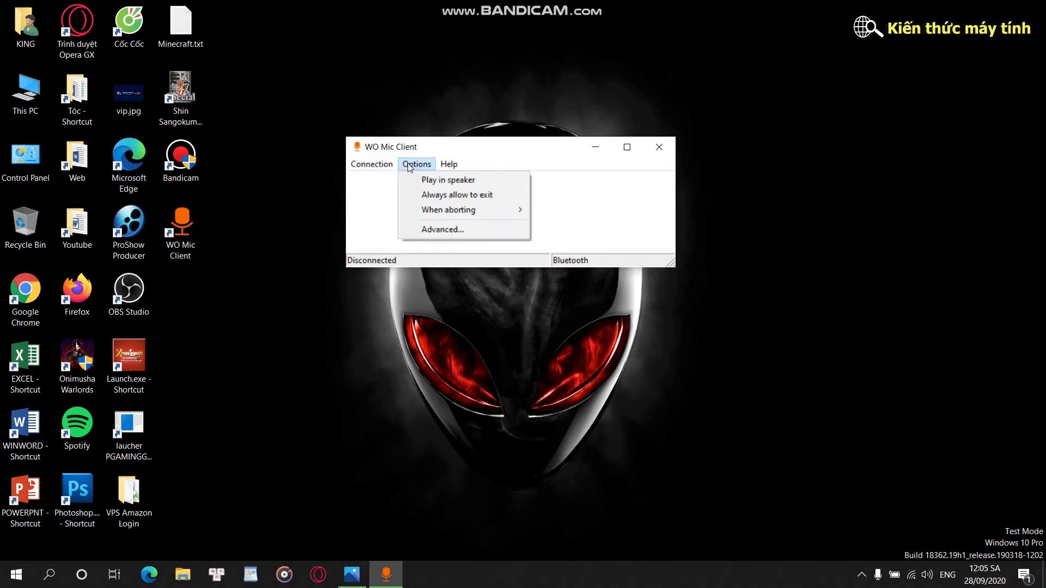
left_click(373, 181)
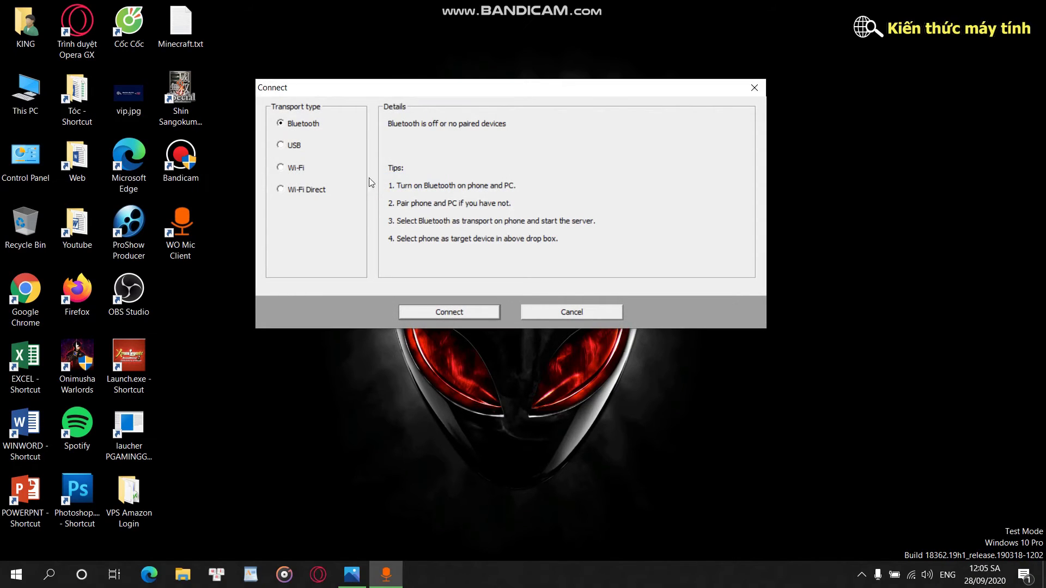
left_click(285, 147)
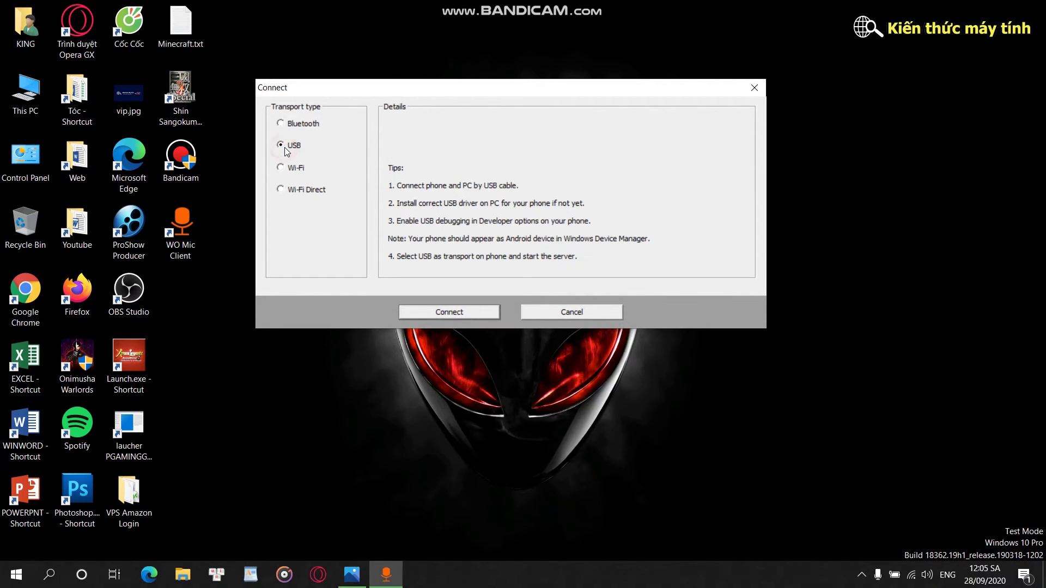
left_click(450, 312)
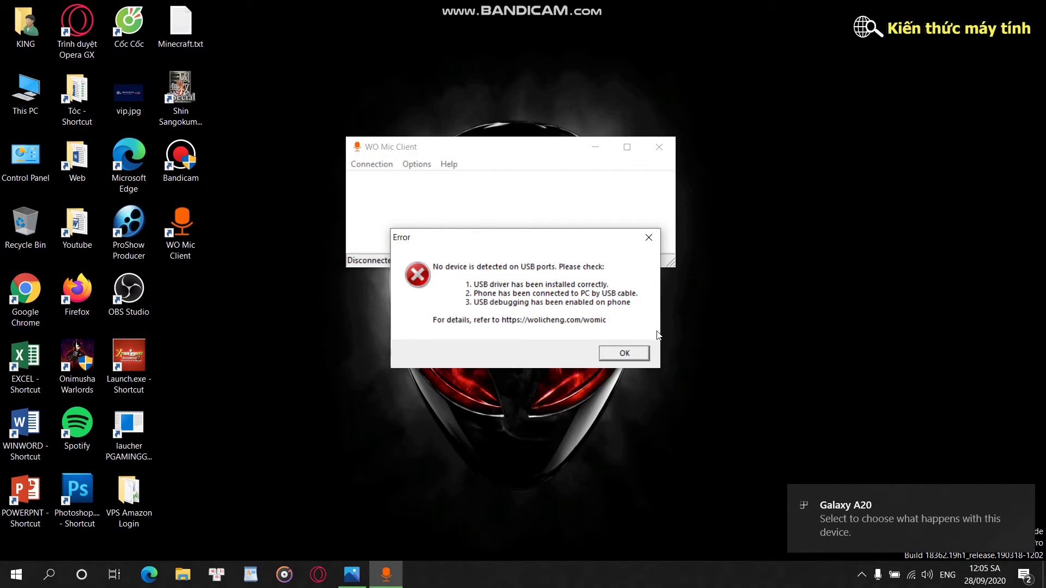
left_click(628, 352)
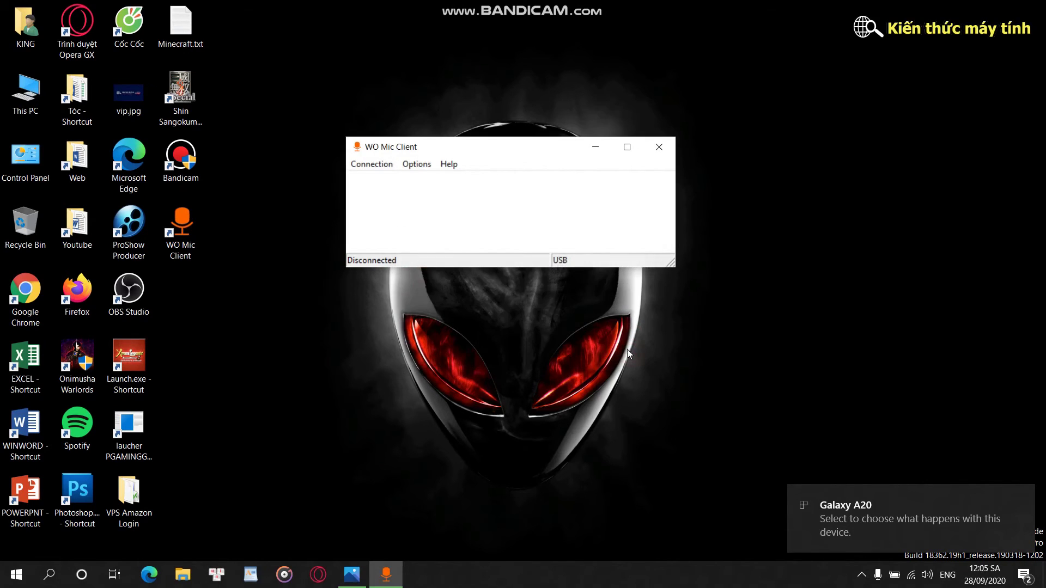
Retry the connection to the phone with the USB transport type.
left_click(368, 165)
left_click(388, 178)
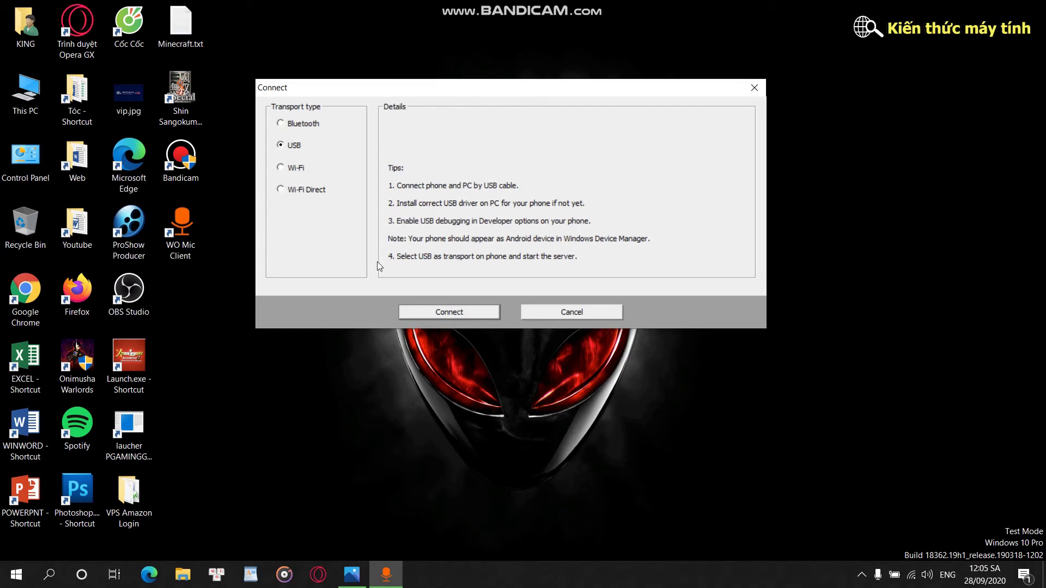
left_click(446, 312)
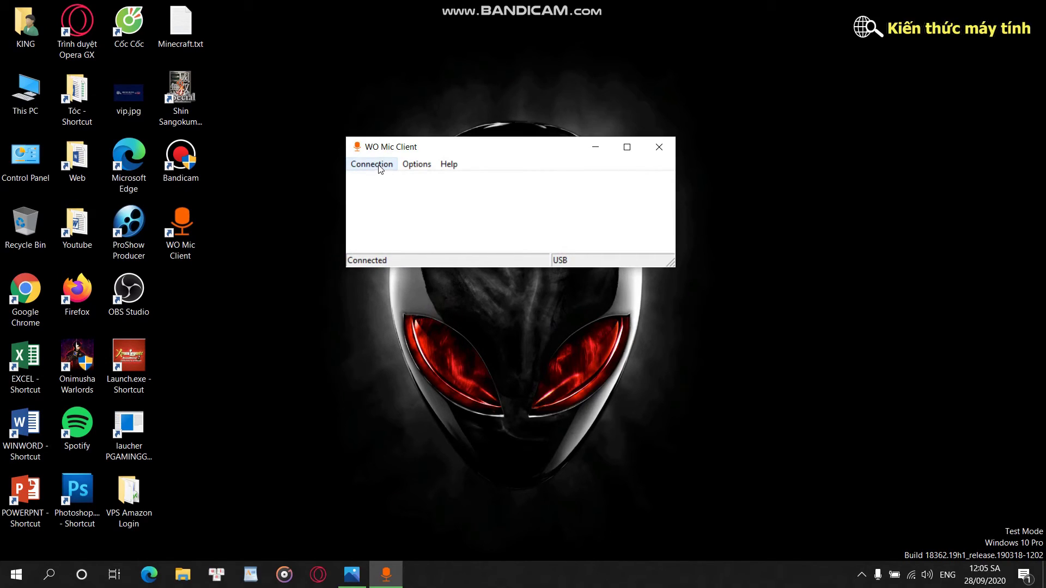
Look over the client's options, reposition its window on the desktop and minimize it.
left_click(416, 165)
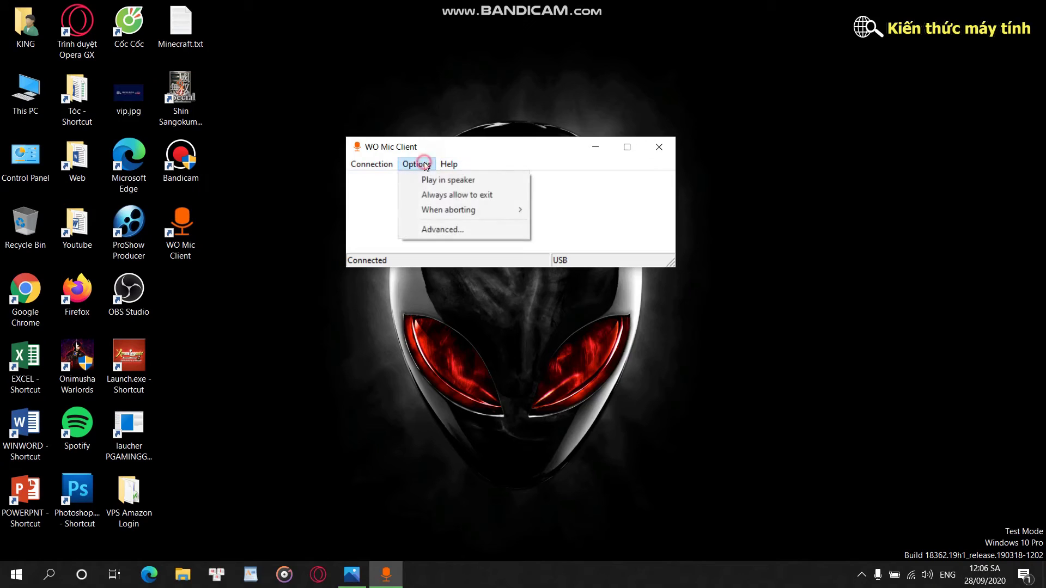
left_click(386, 170)
left_click(417, 164)
mouse_move(449, 164)
left_click(538, 145)
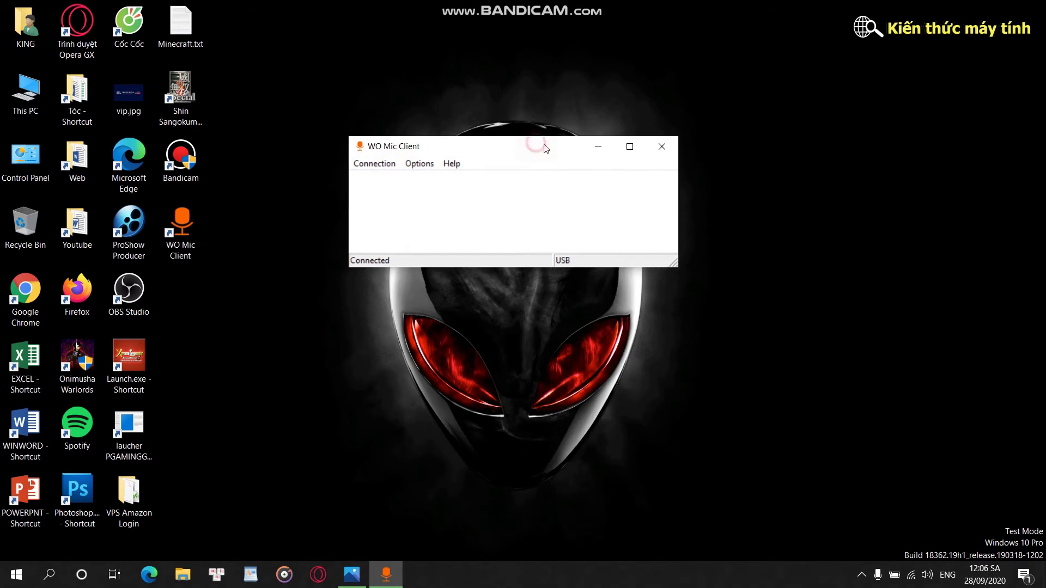
left_click_drag(538, 145, 579, 211)
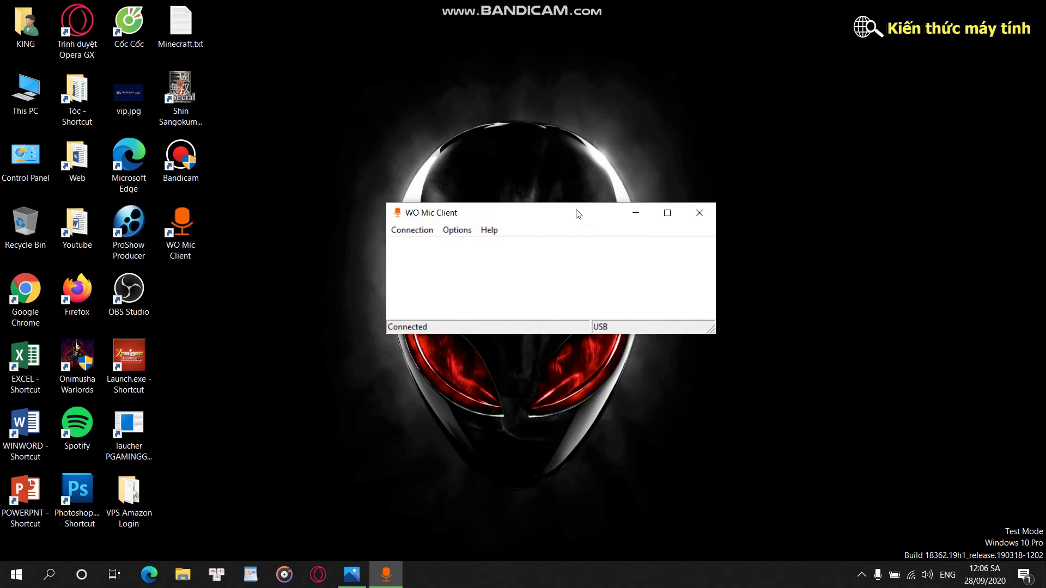
left_click(637, 213)
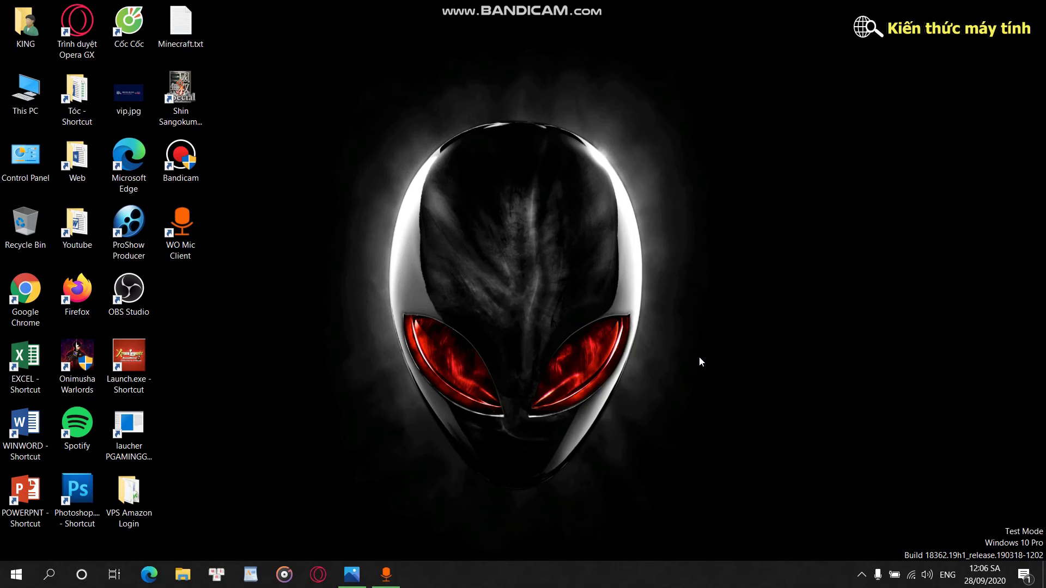
Open the Windows sound settings and bring up the recording devices in the Sound Control Panel.
left_click(861, 575)
left_click(877, 575)
right_click(927, 574)
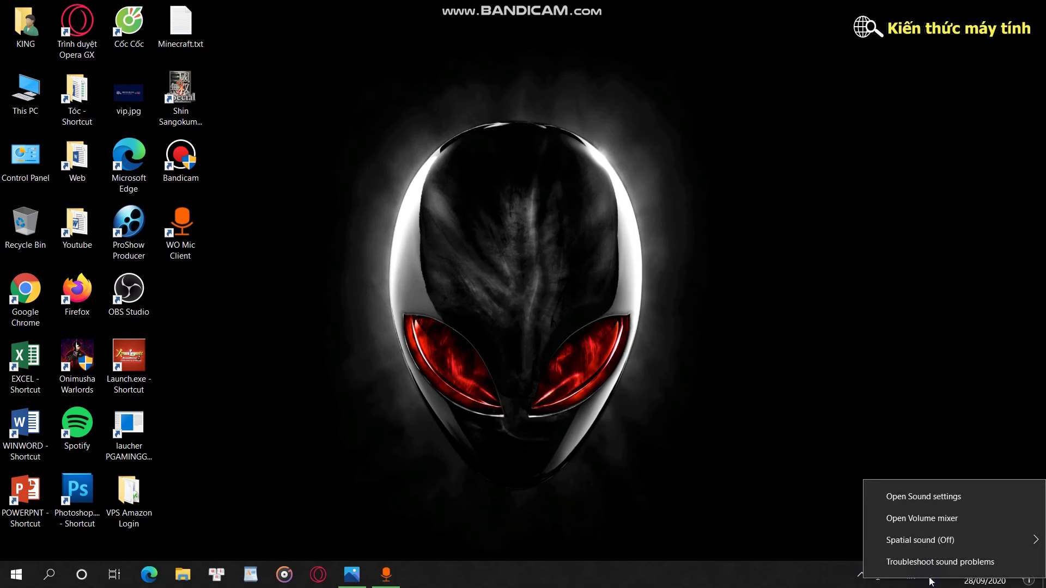
left_click(941, 499)
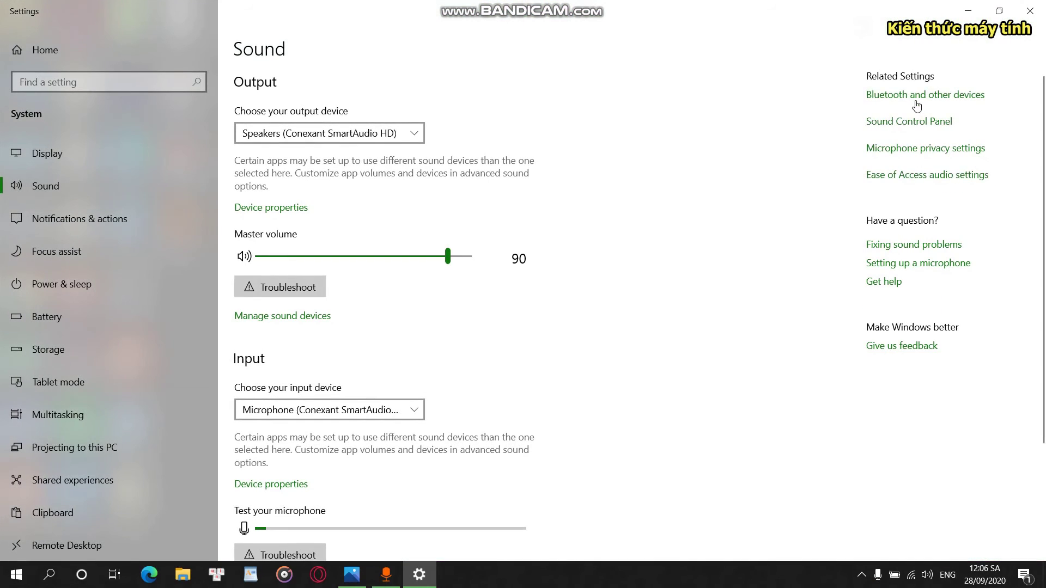
left_click(934, 121)
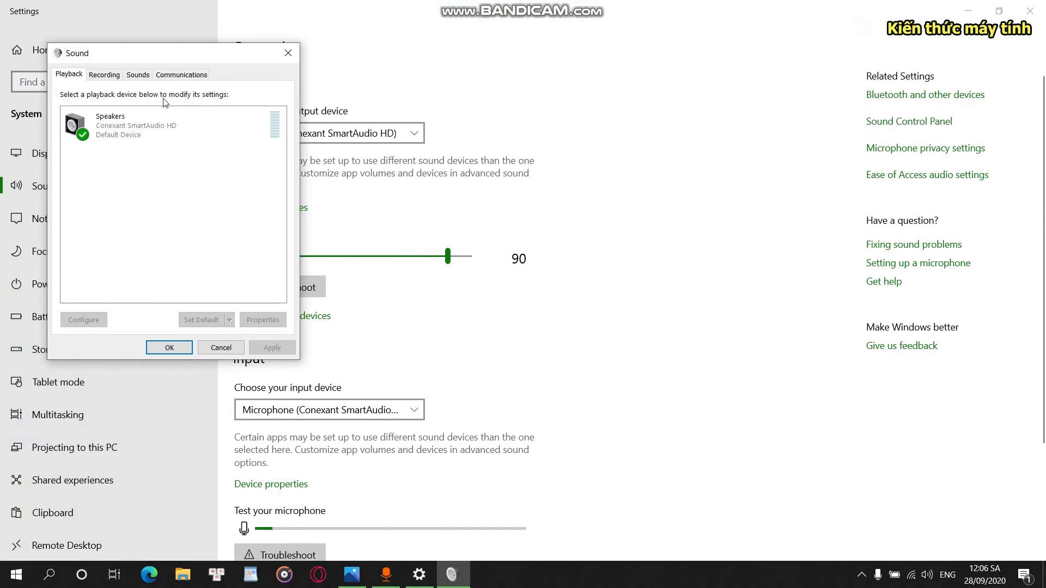
left_click(105, 74)
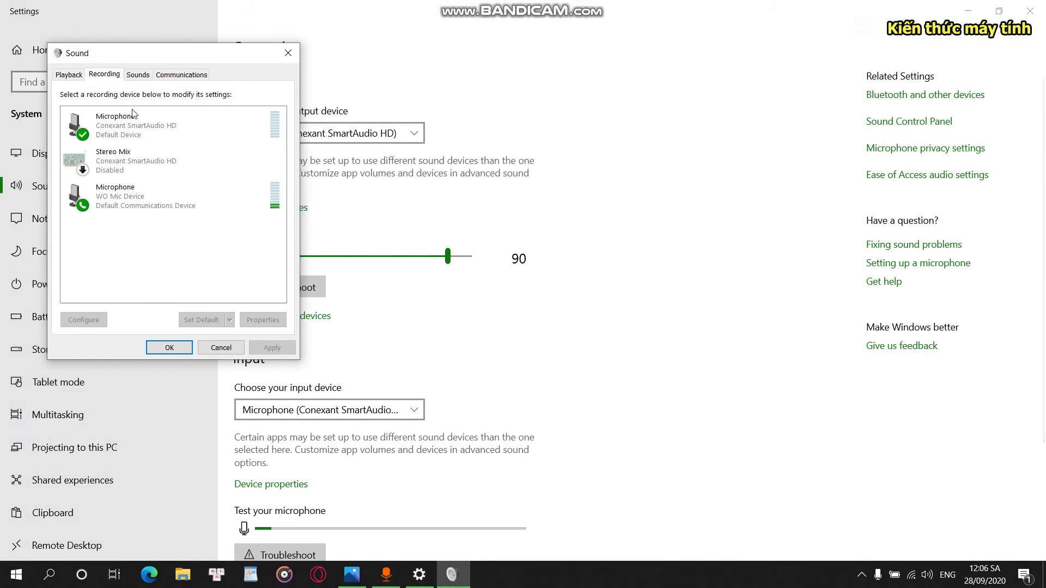
Check the input levels of the WO Mic Device and Conexant microphones, and close the Sound dialog and Settings.
left_click(152, 200)
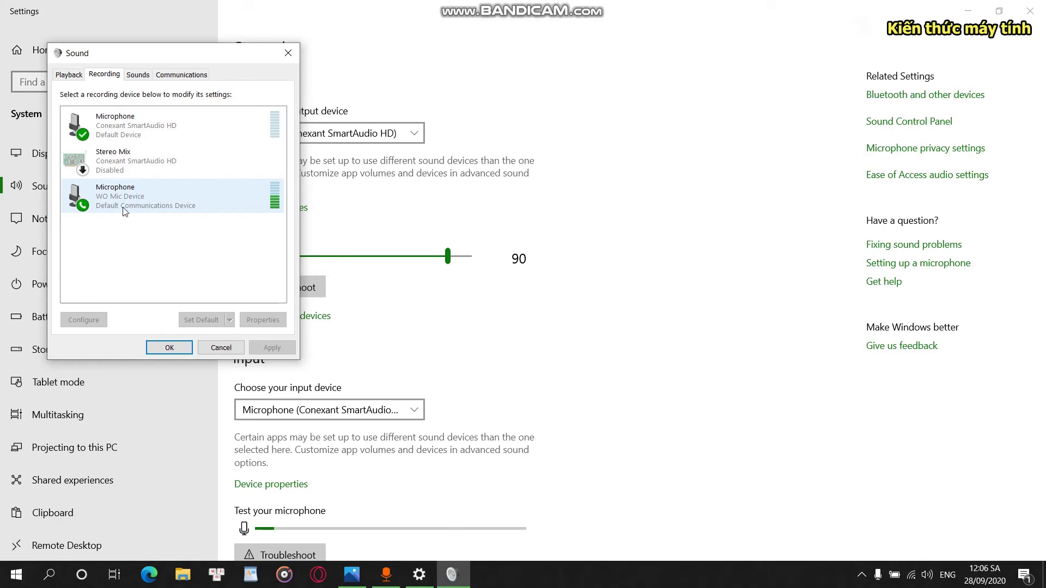
left_click(143, 131)
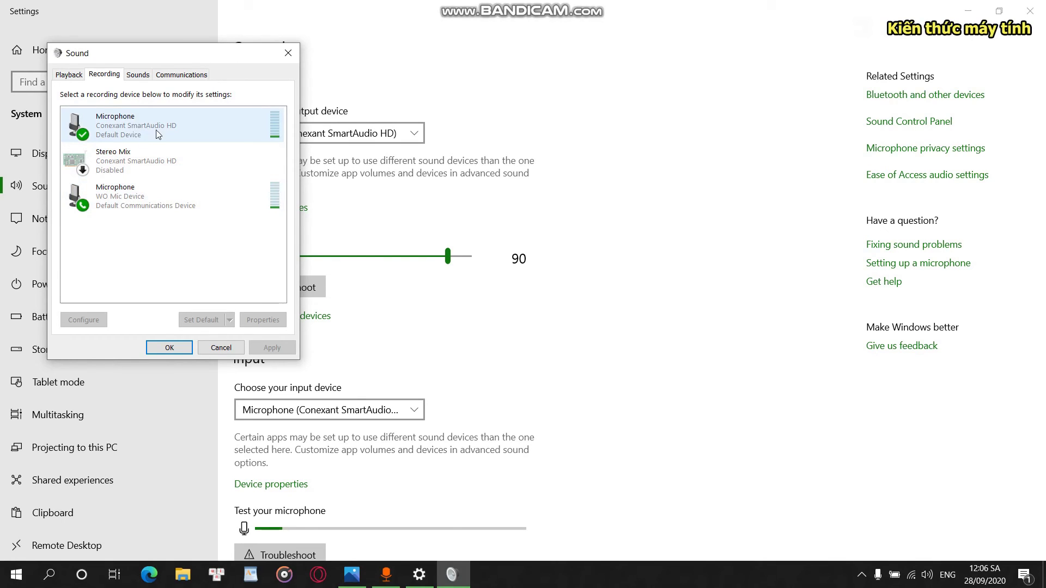
left_click(137, 163)
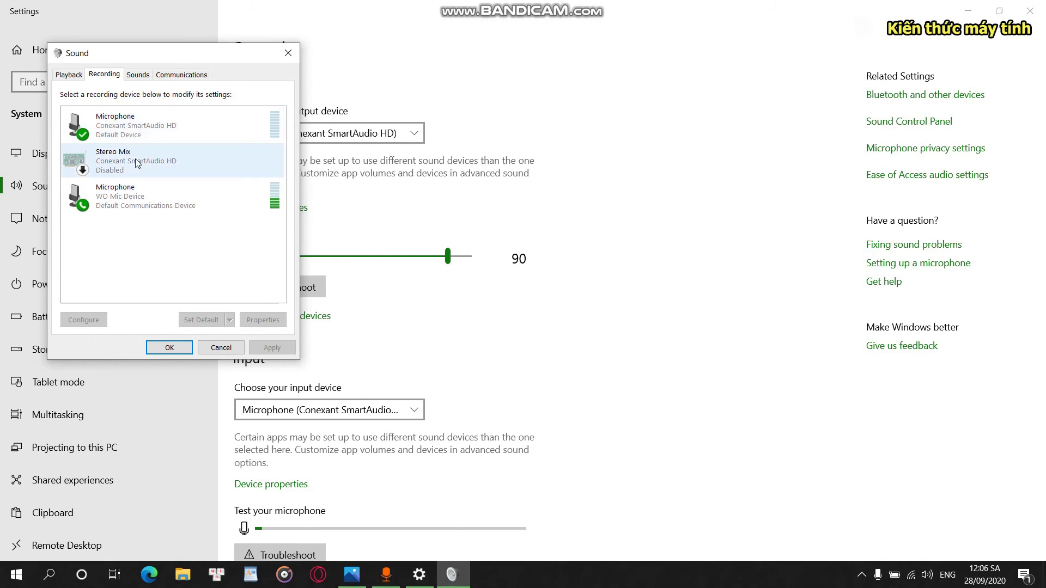
left_click(121, 188)
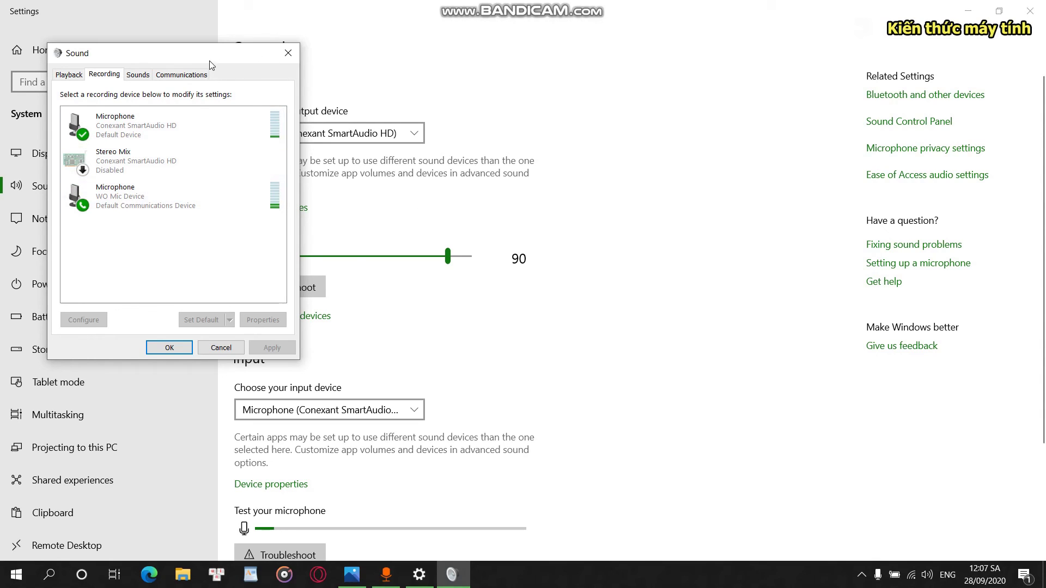
left_click_drag(218, 56, 650, 50)
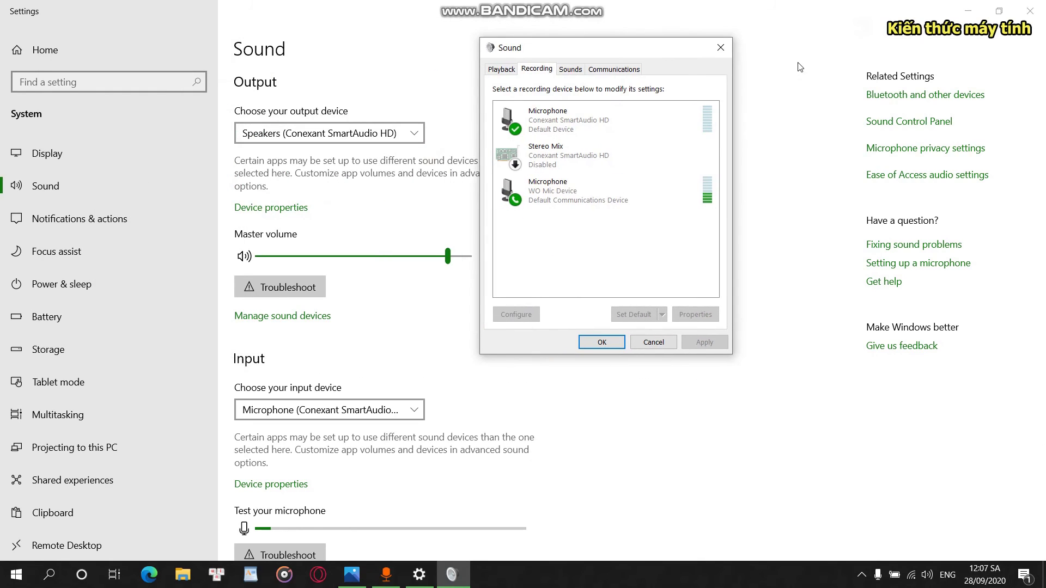
left_click(719, 54)
left_click(1029, 11)
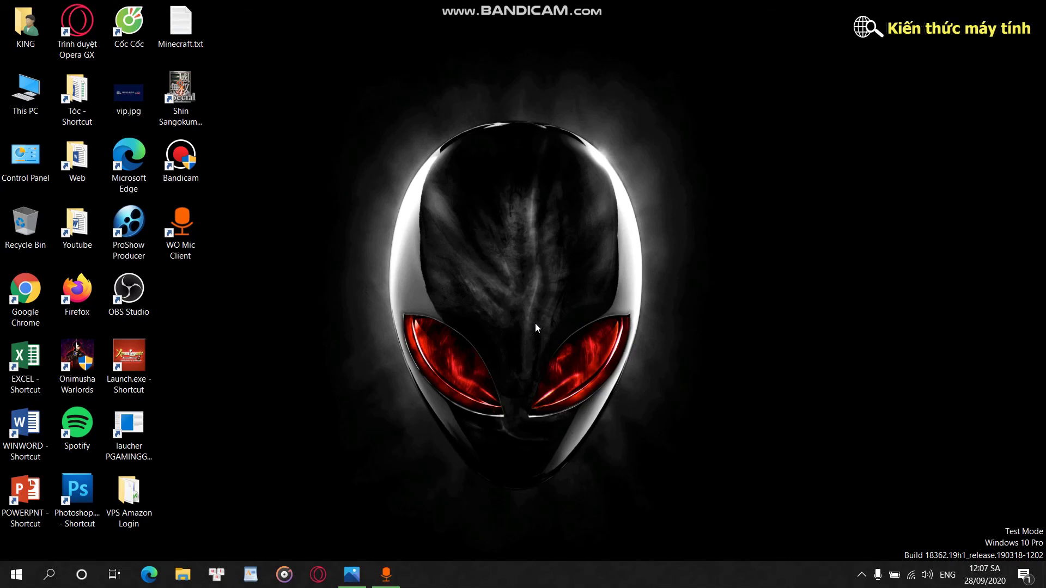
key("alt+Tab")
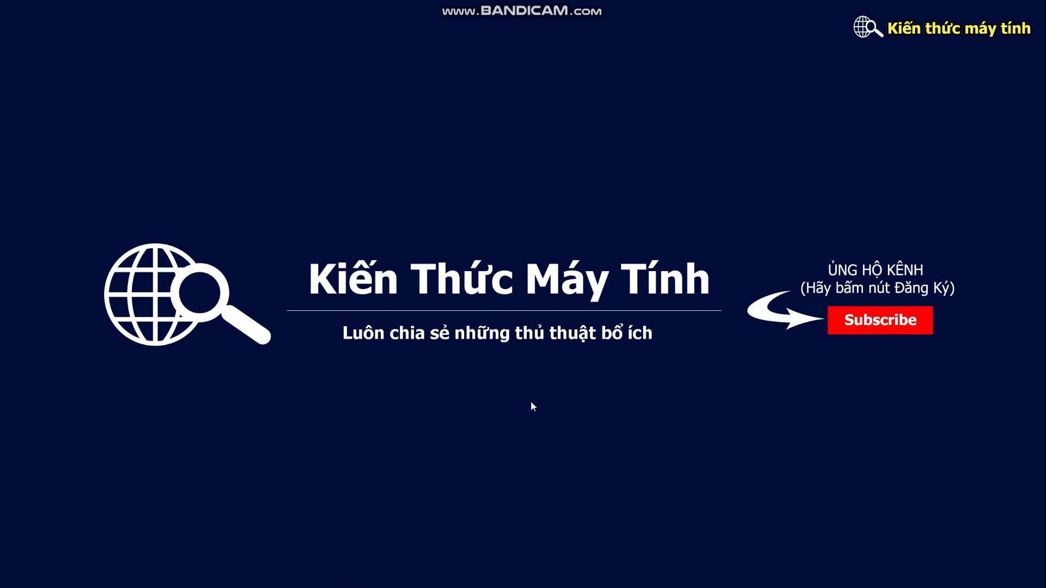